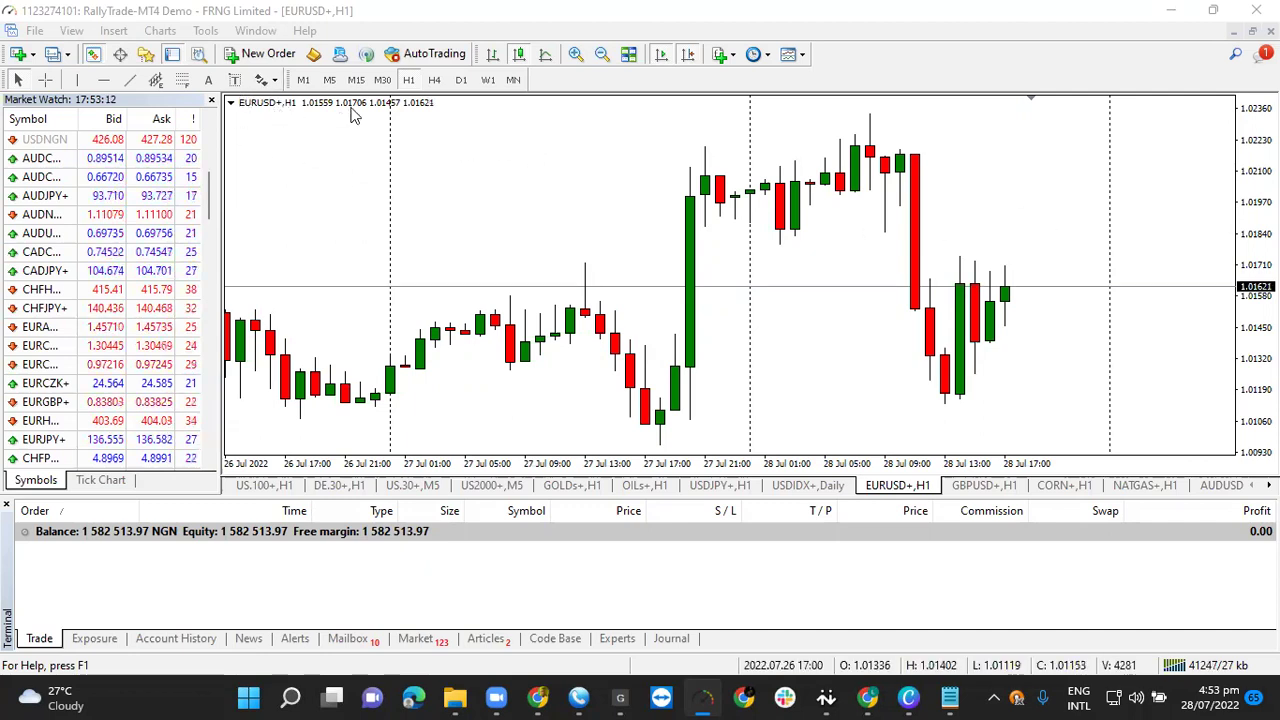
Step: Check the Notepad trade plan against the EURUSD chart using the crosshair price readout
click(950, 697)
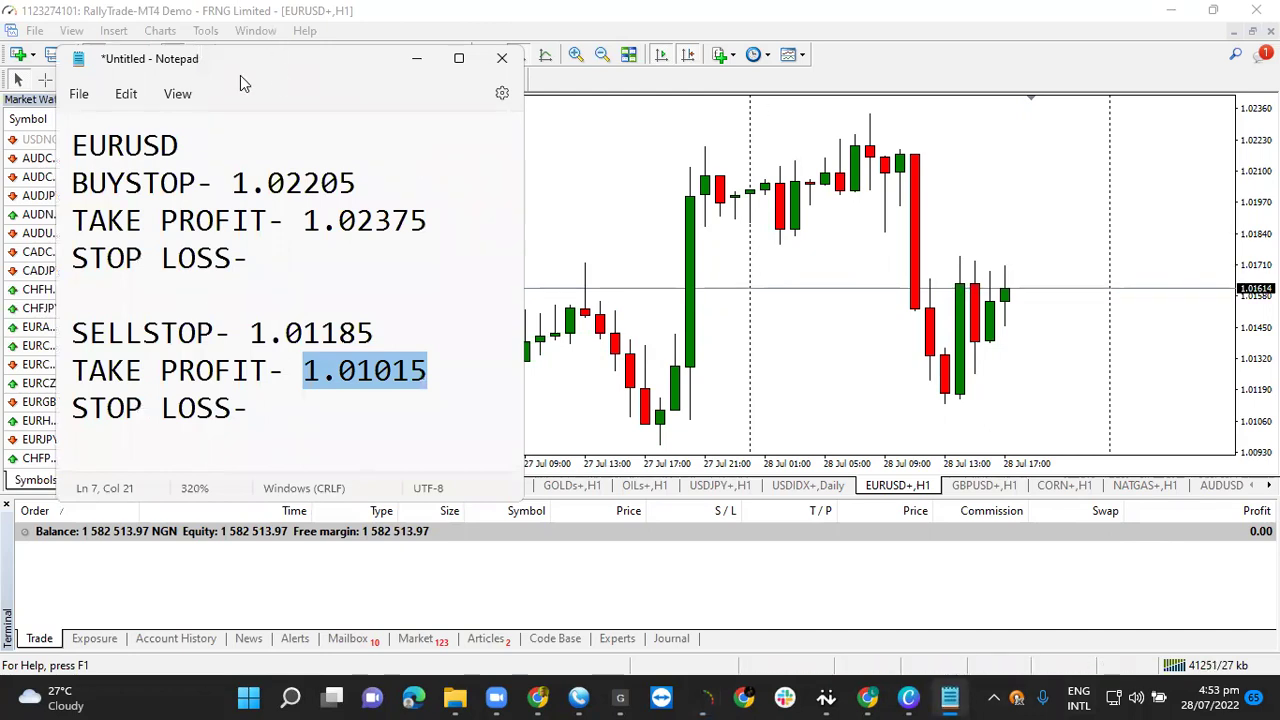
click(793, 107)
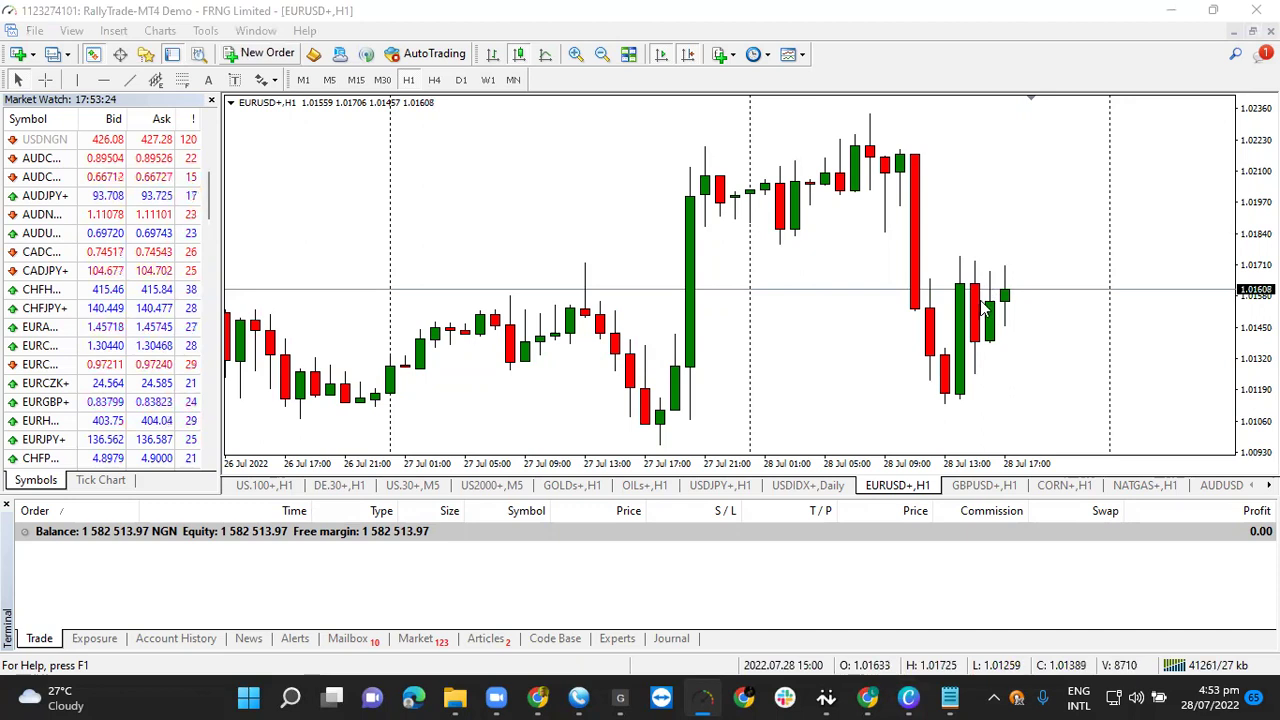
middle_click(1040, 220)
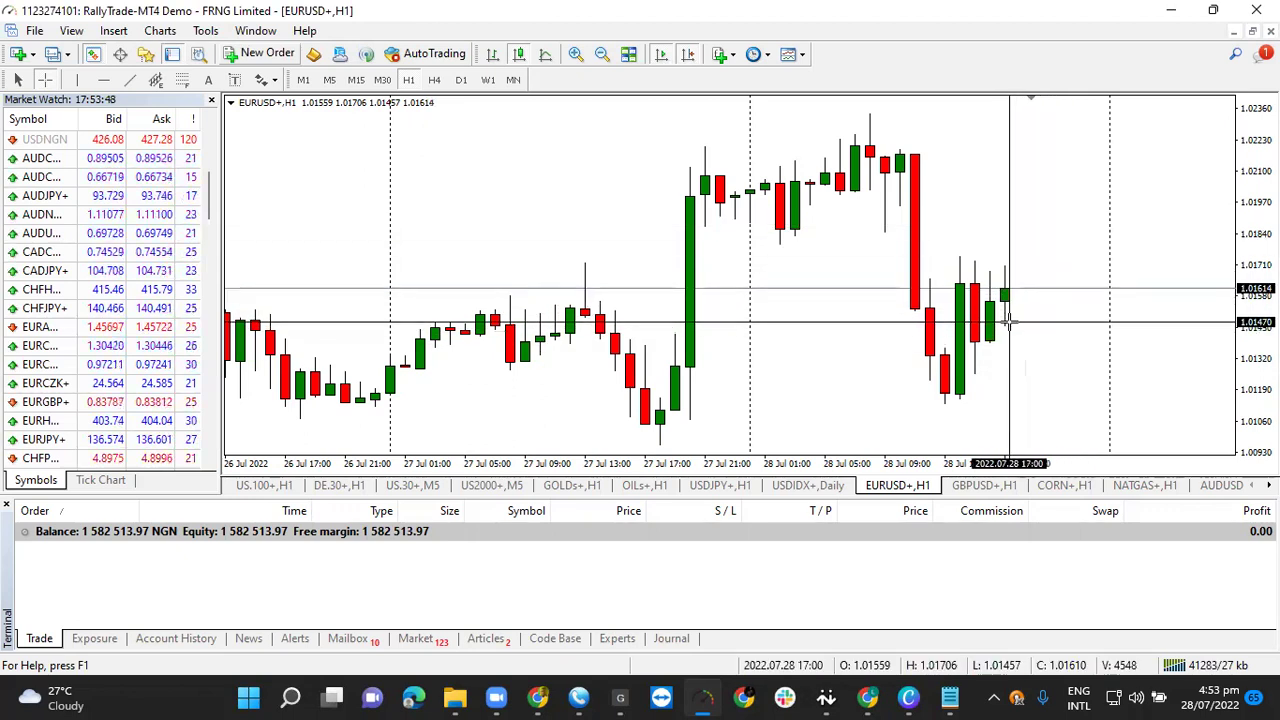
click(949, 697)
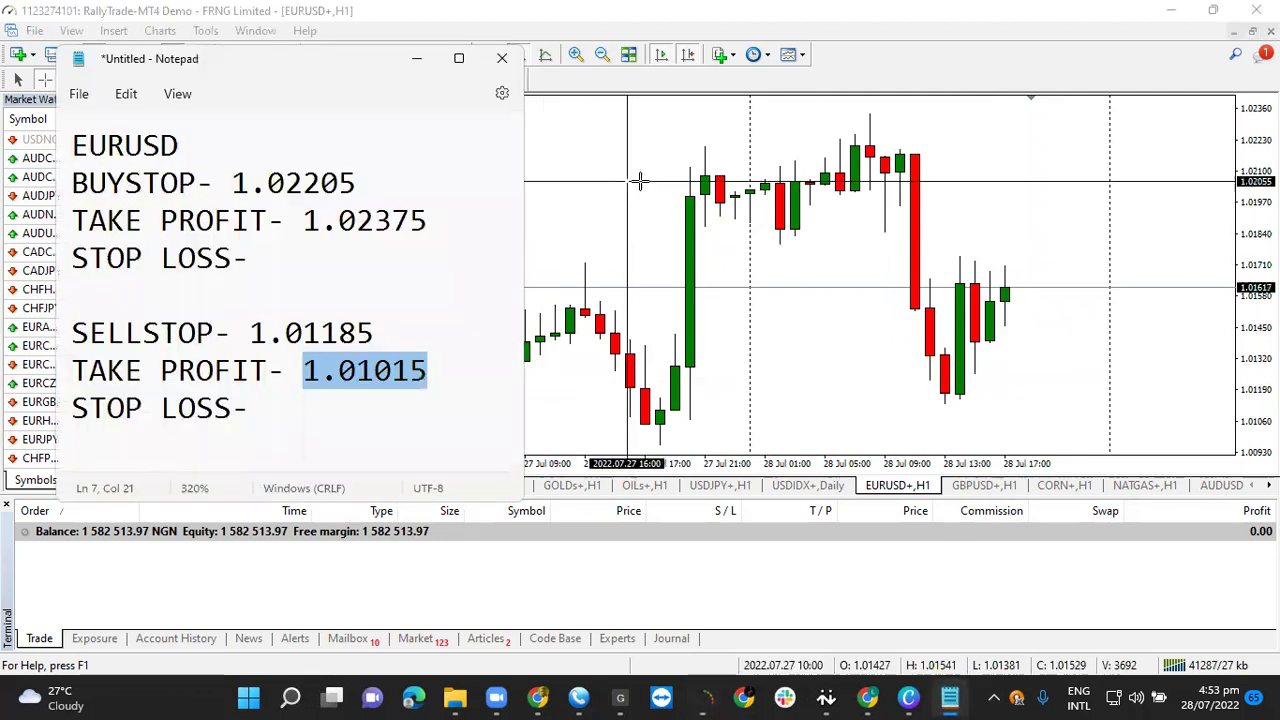
click(575, 170)
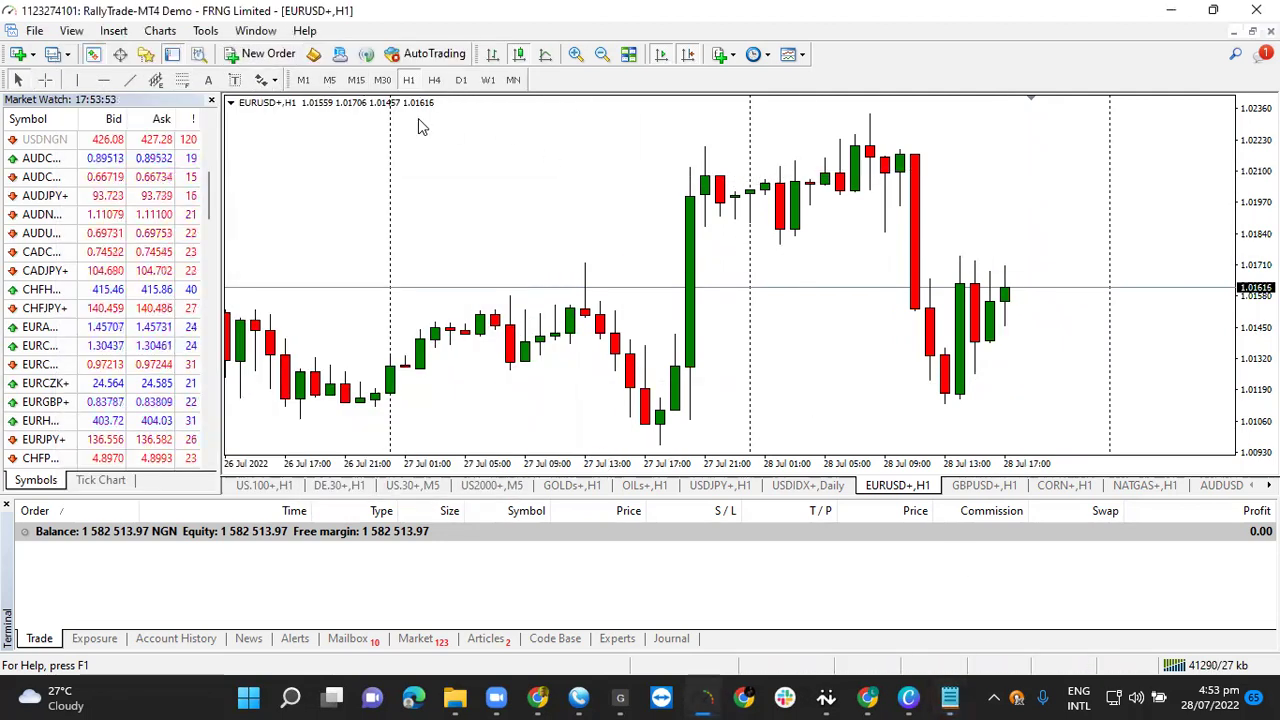
Step: Open a new EURUSD order and make it a pending Buy Stop
click(249, 58)
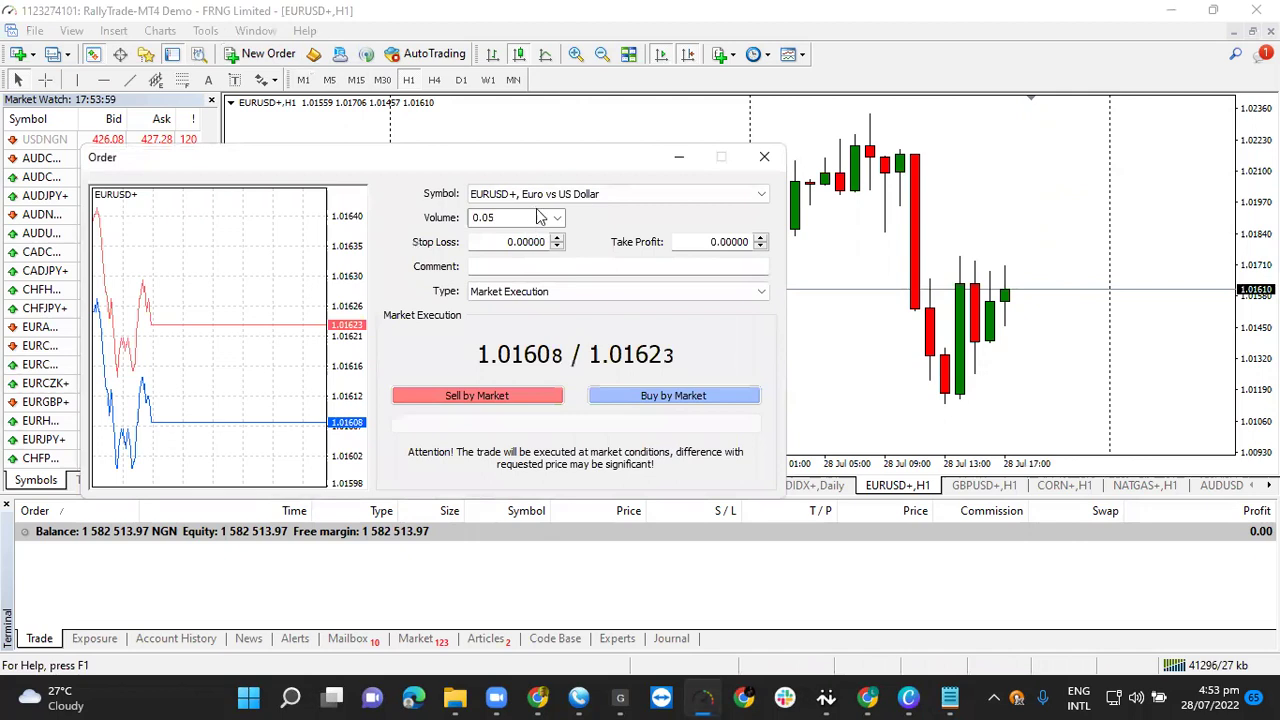
click(528, 292)
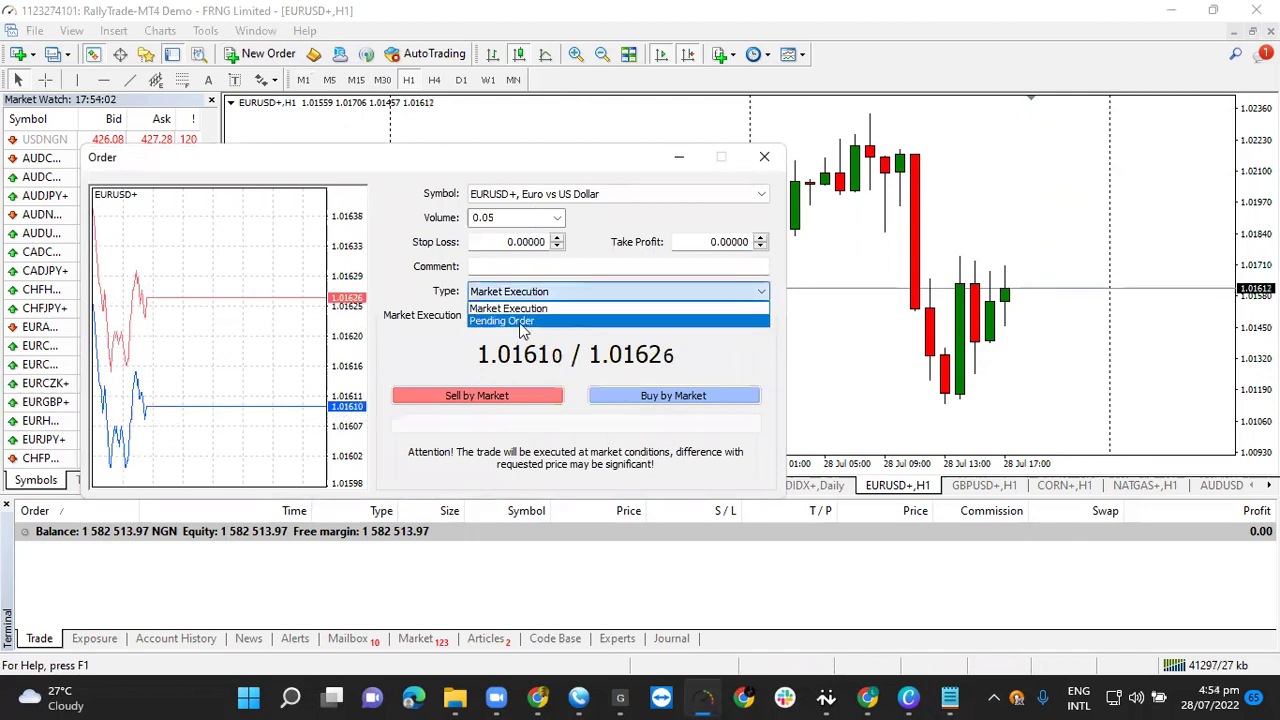
click(520, 325)
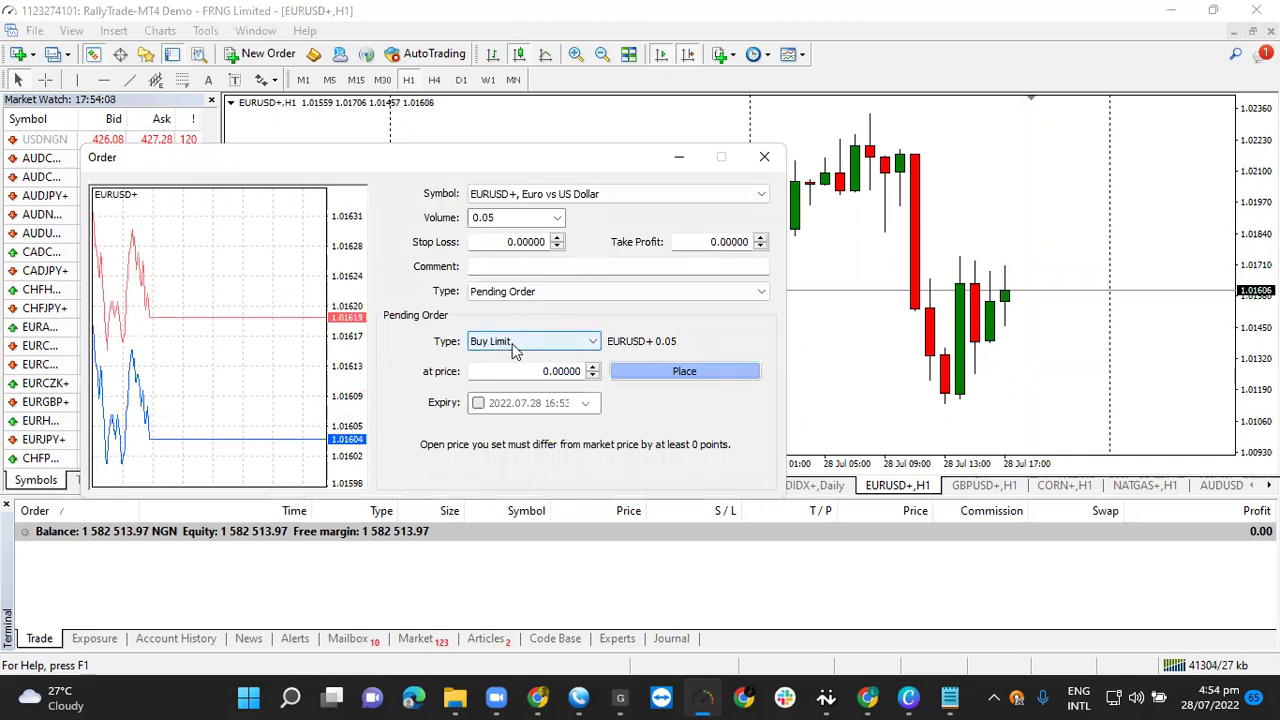
click(512, 343)
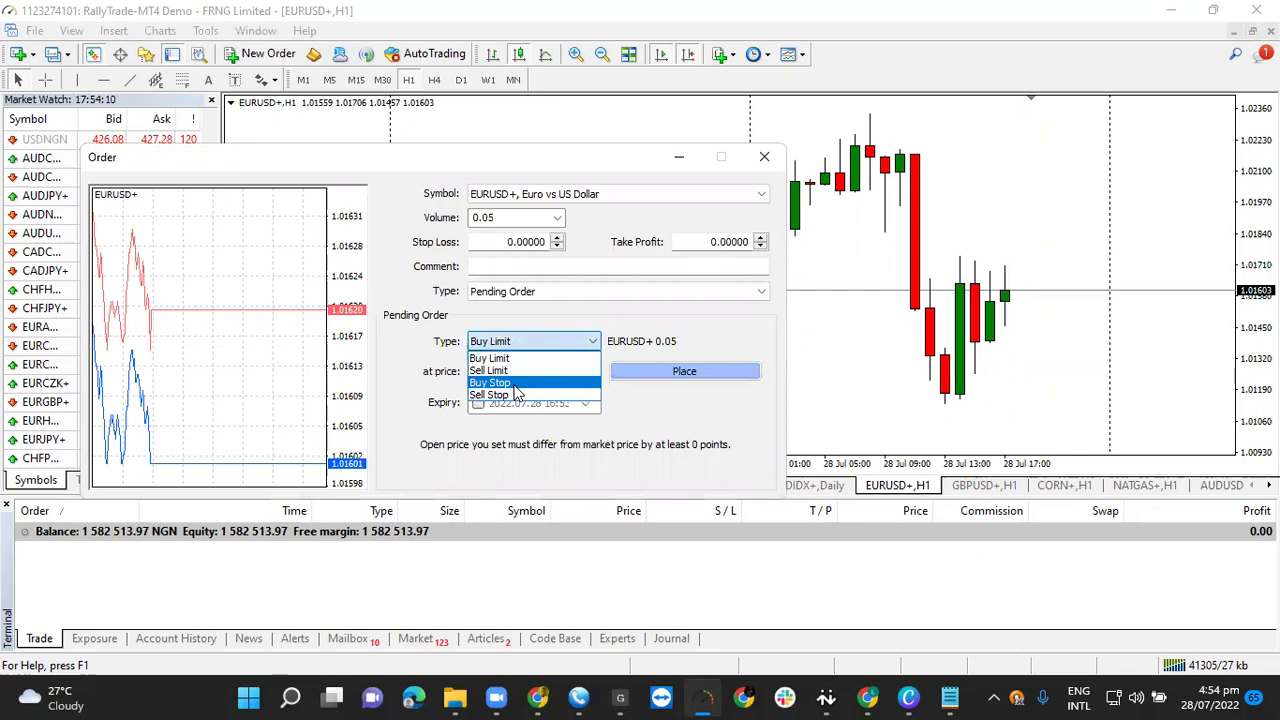
click(515, 388)
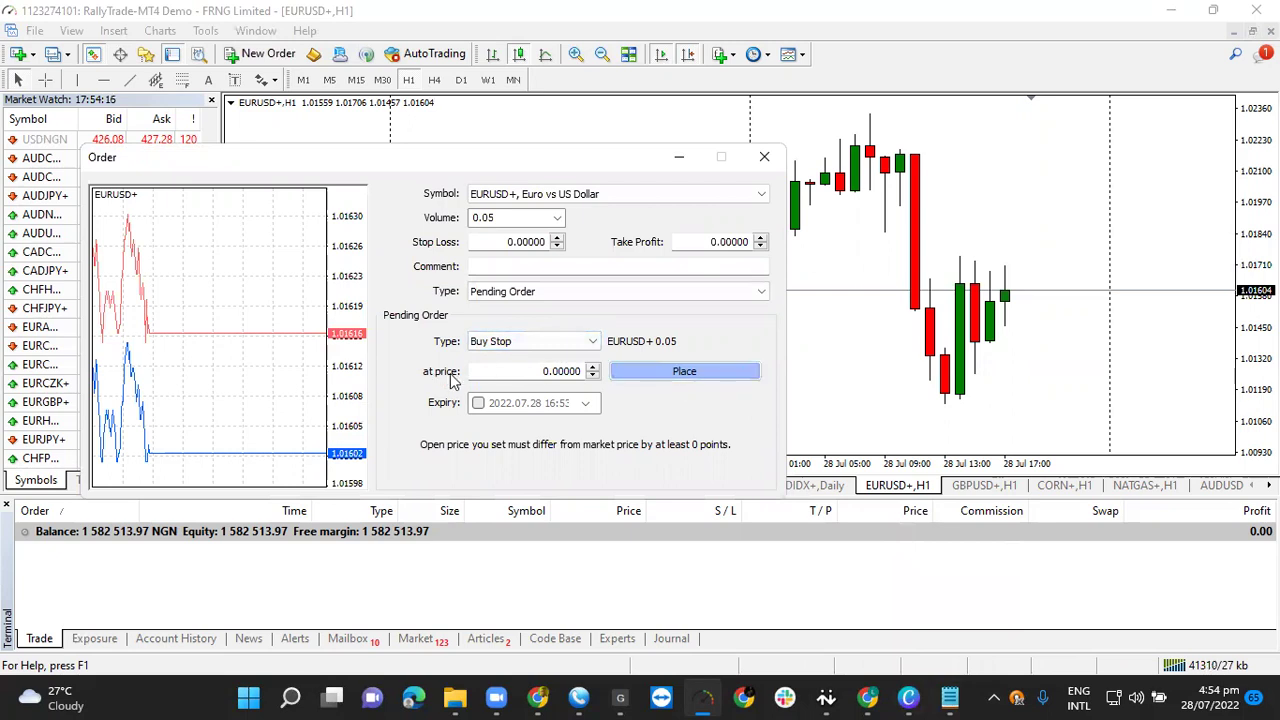
Step: Inspect the order's current entry price, take-profit and stop-loss values
drag(545, 373, 584, 371)
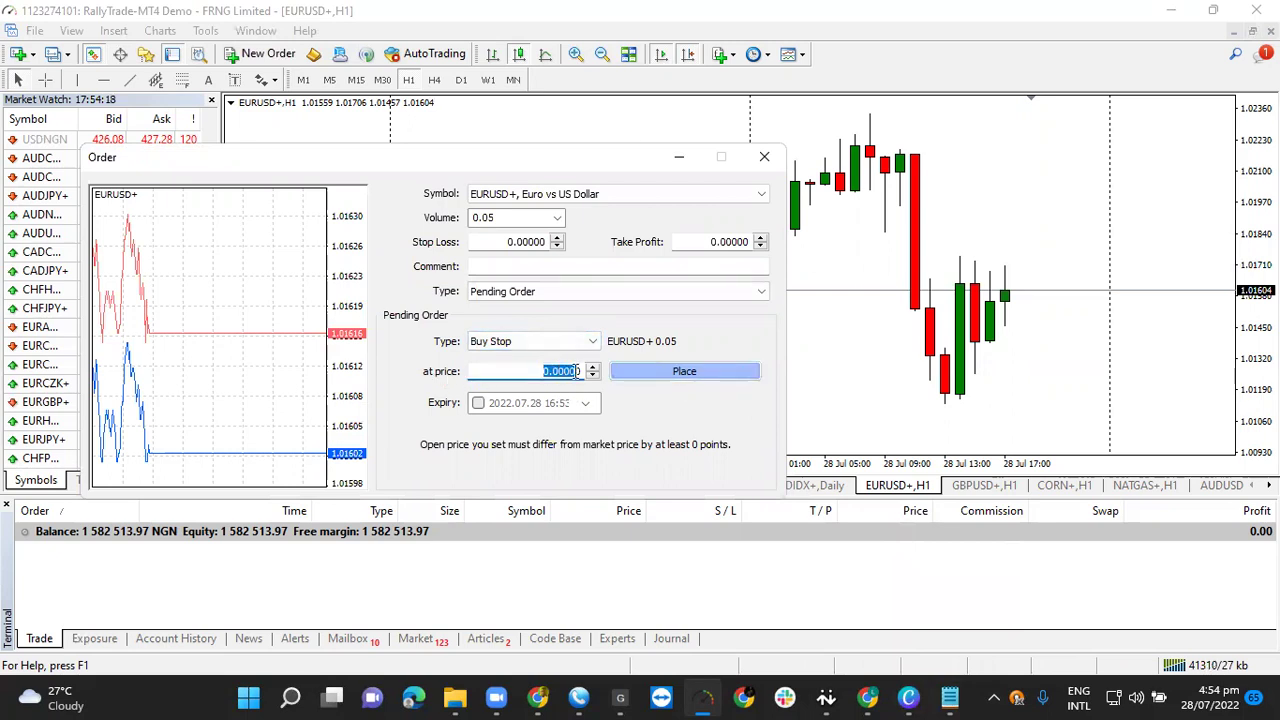
drag(707, 240, 749, 240)
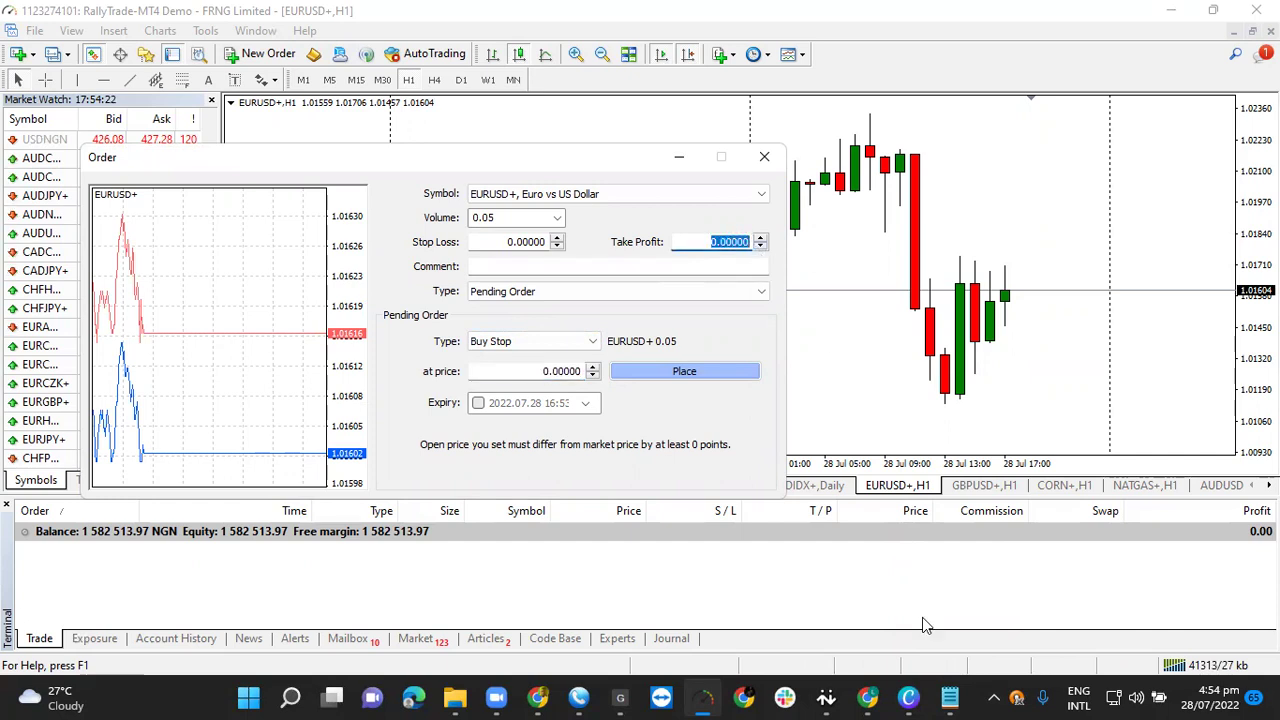
click(949, 697)
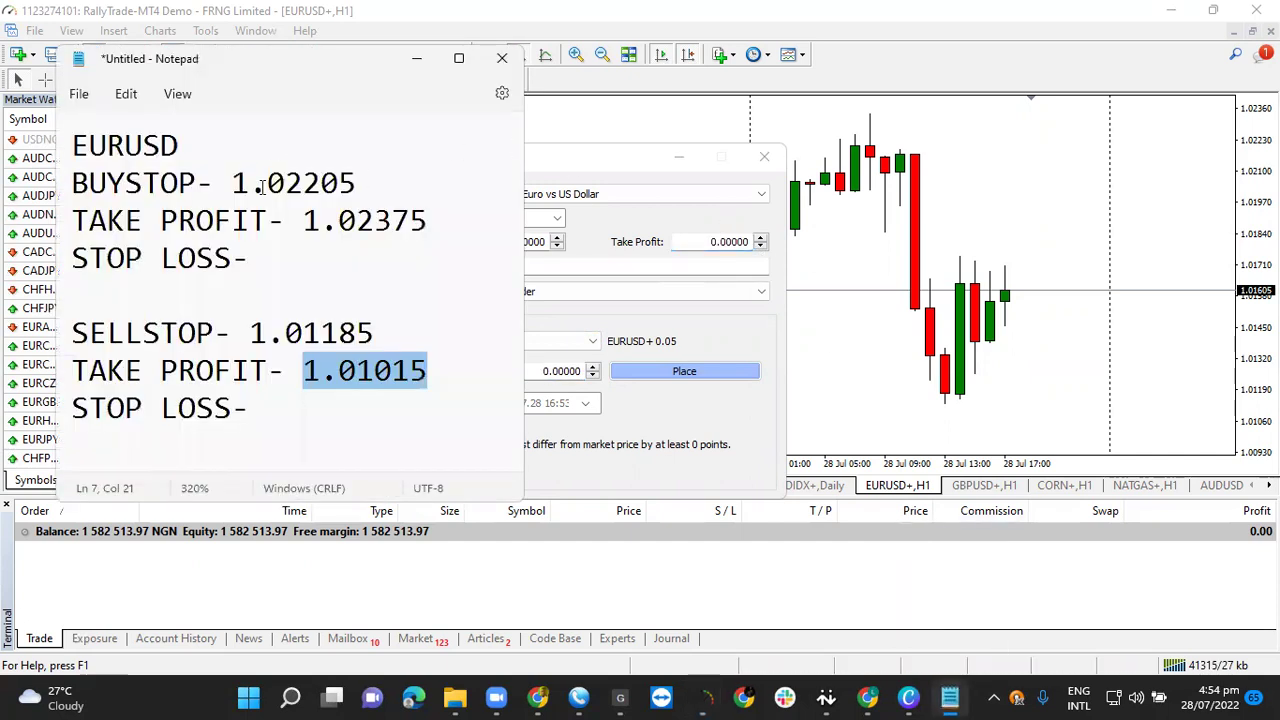
click(659, 252)
drag(500, 241, 548, 241)
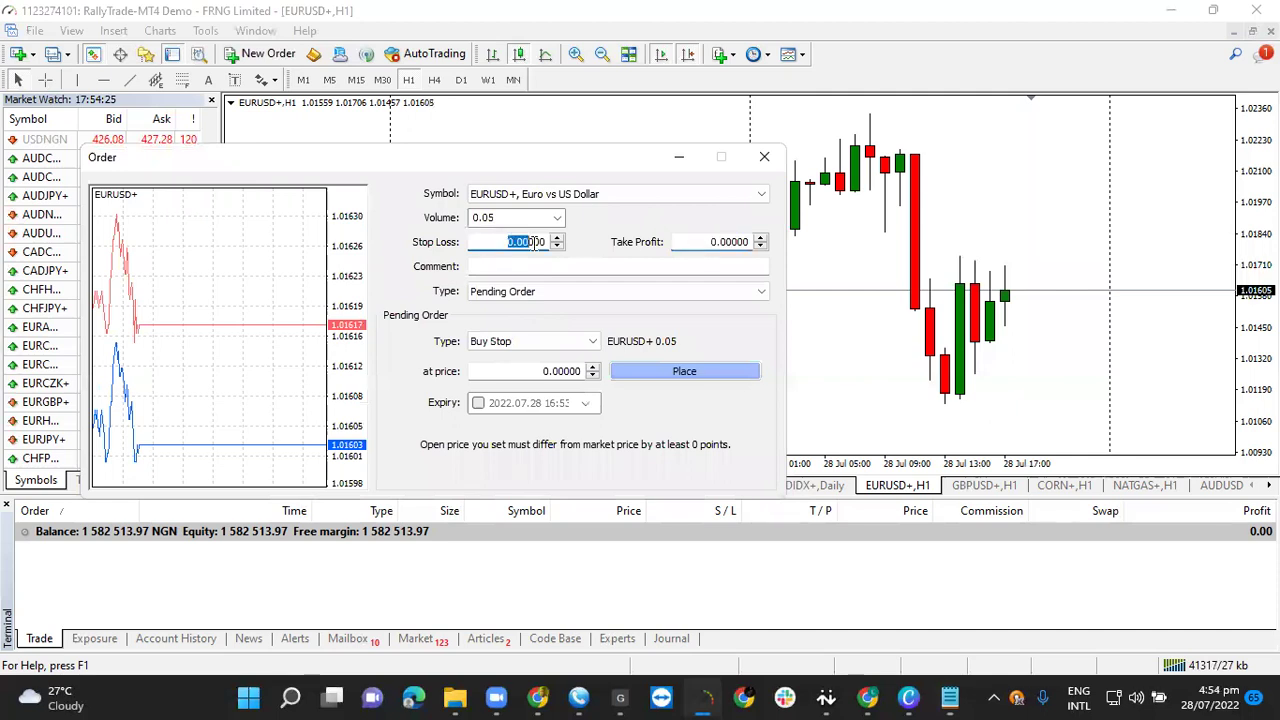
drag(538, 371, 580, 370)
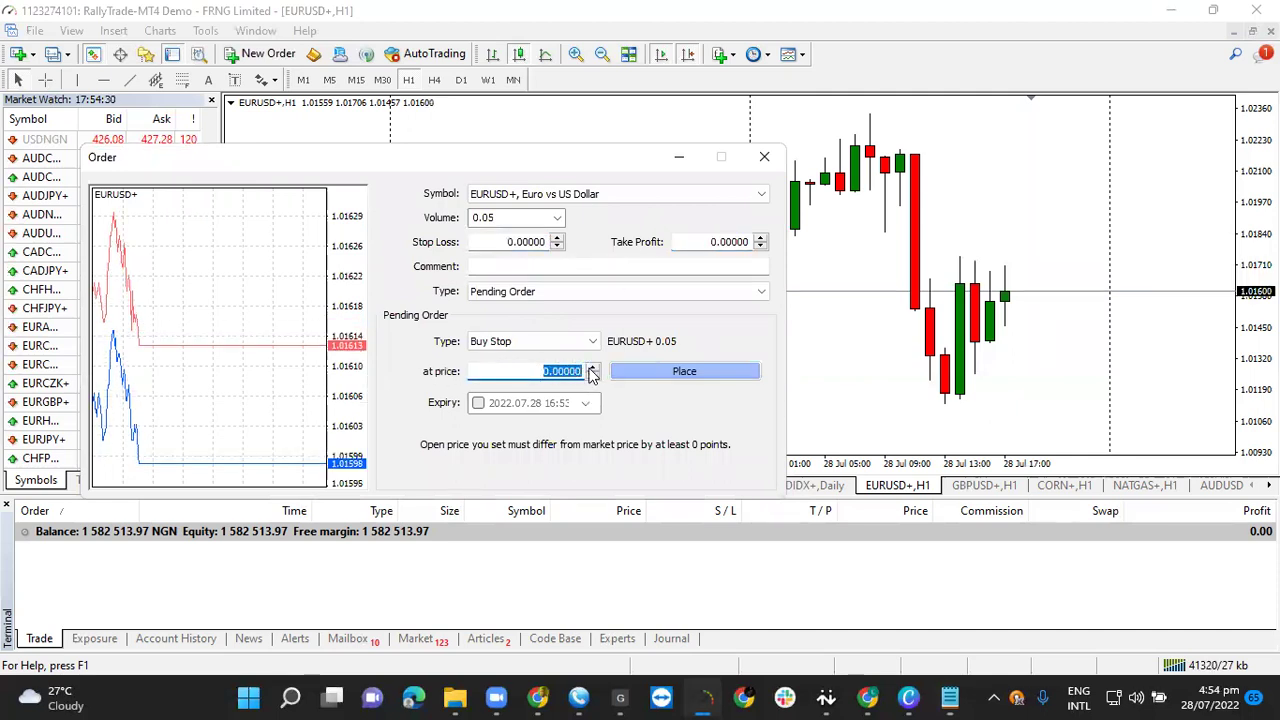
drag(710, 242, 750, 243)
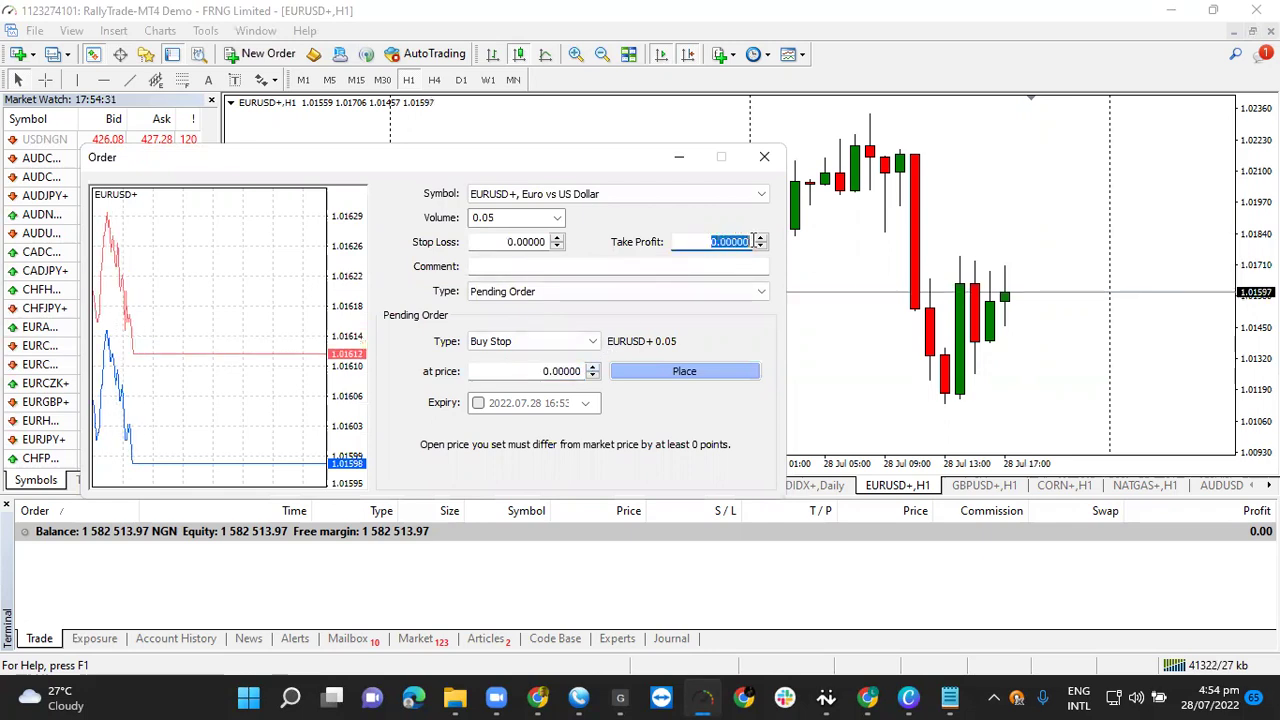
drag(498, 242, 541, 246)
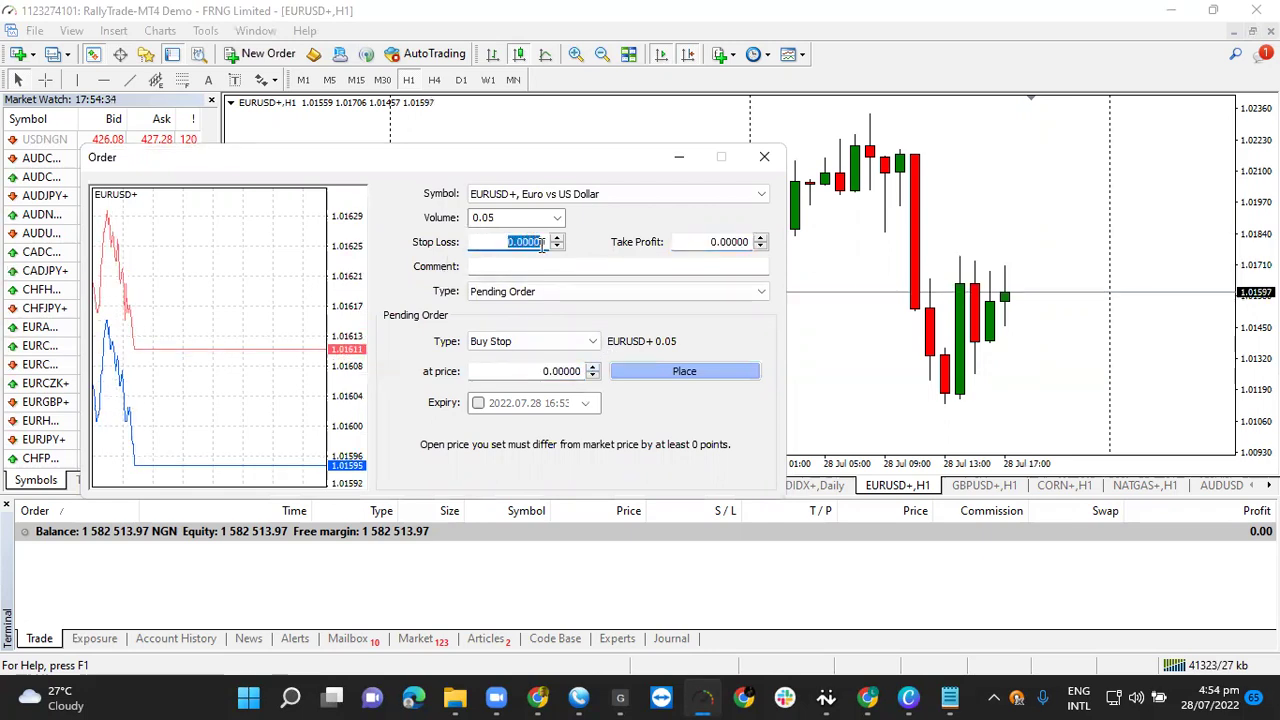
Step: Copy the Buy Stop price 1.02205 from the Notepad plan into the entry price
click(949, 697)
drag(230, 180, 357, 172)
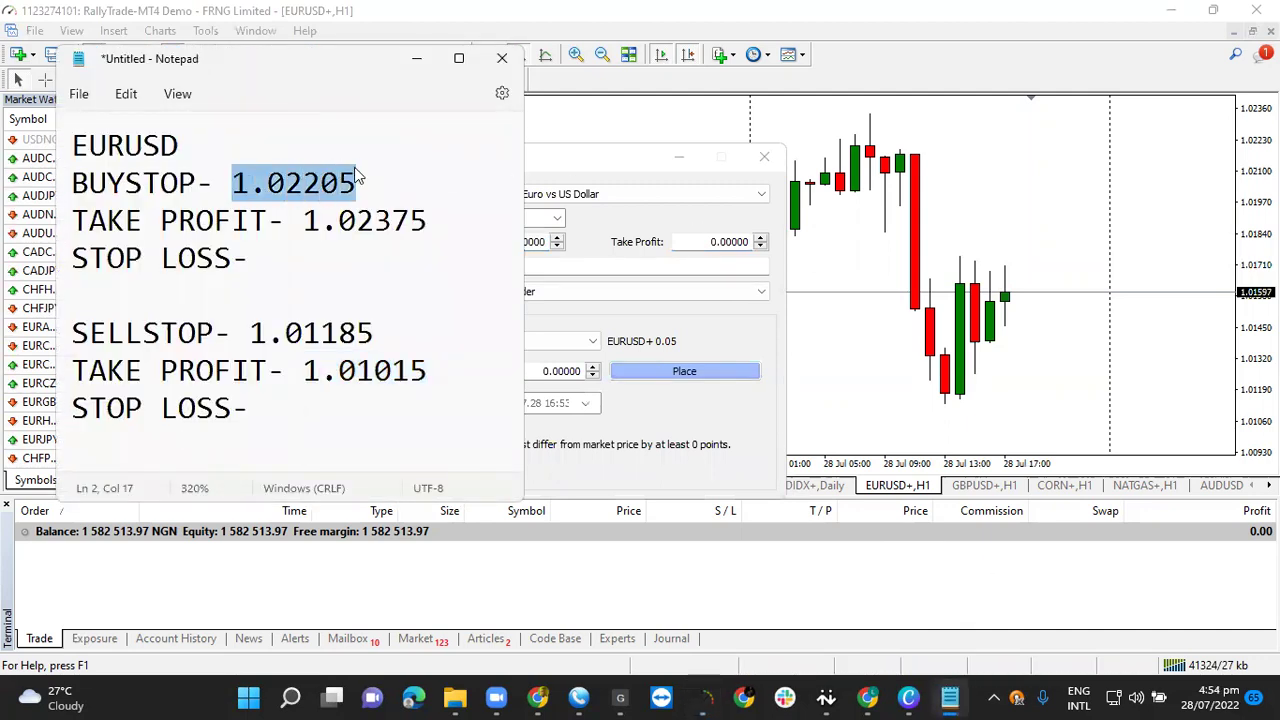
right_click(324, 185)
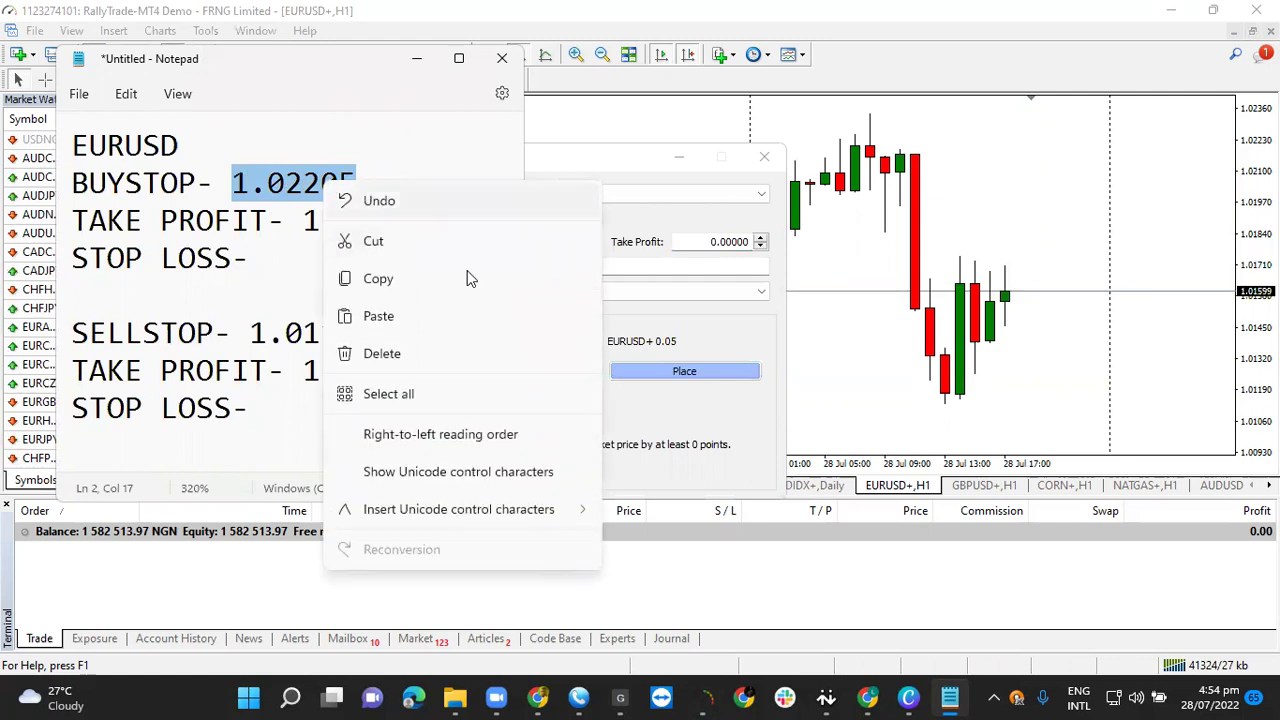
click(398, 284)
click(650, 319)
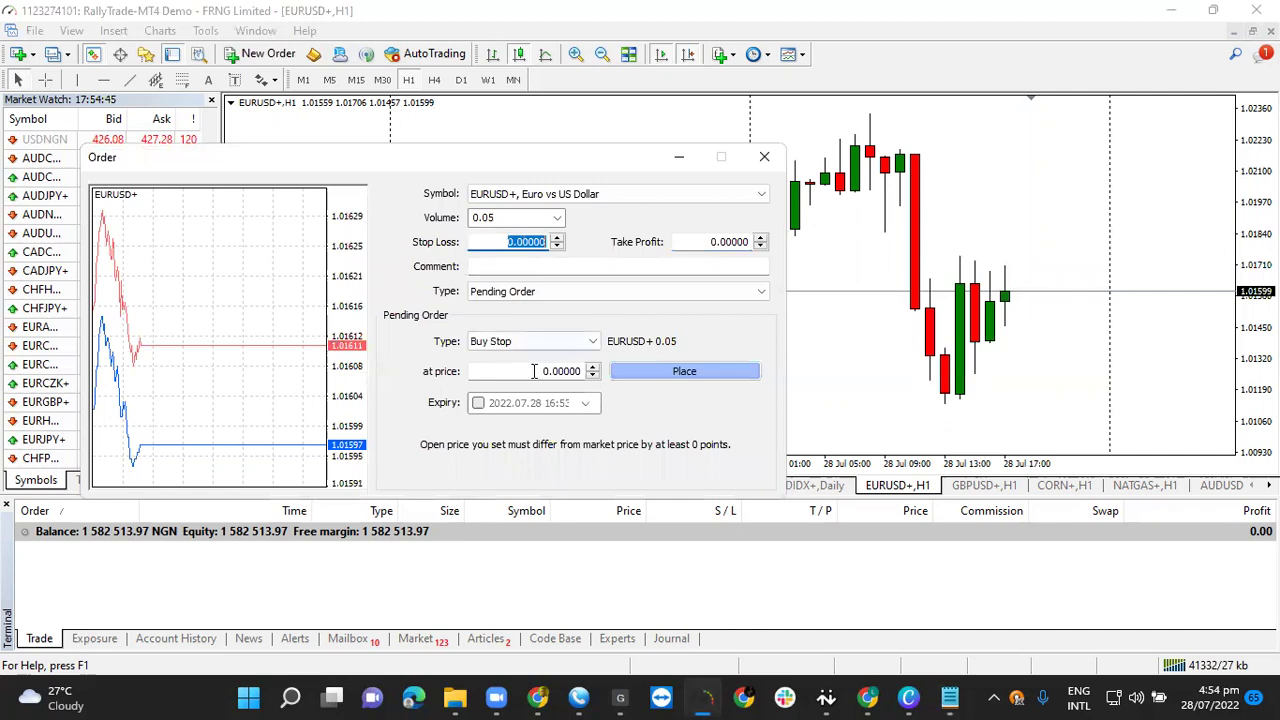
click(540, 371)
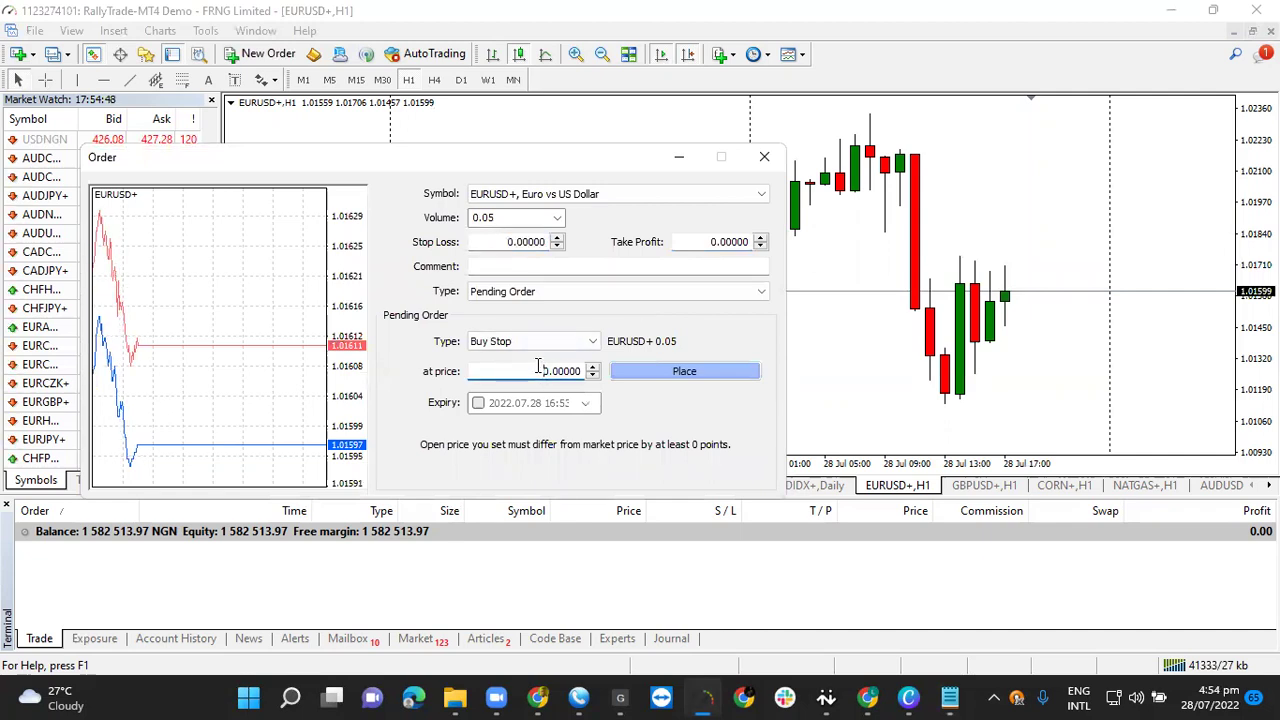
right_click(548, 371)
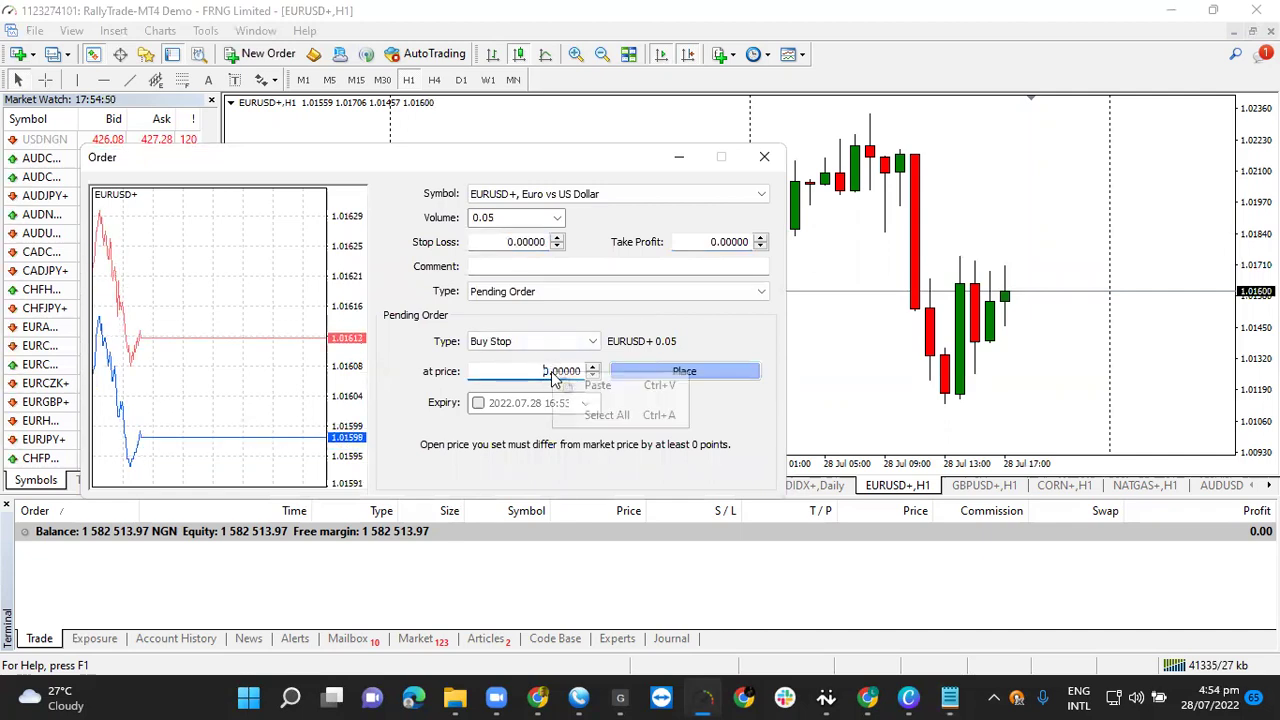
click(590, 384)
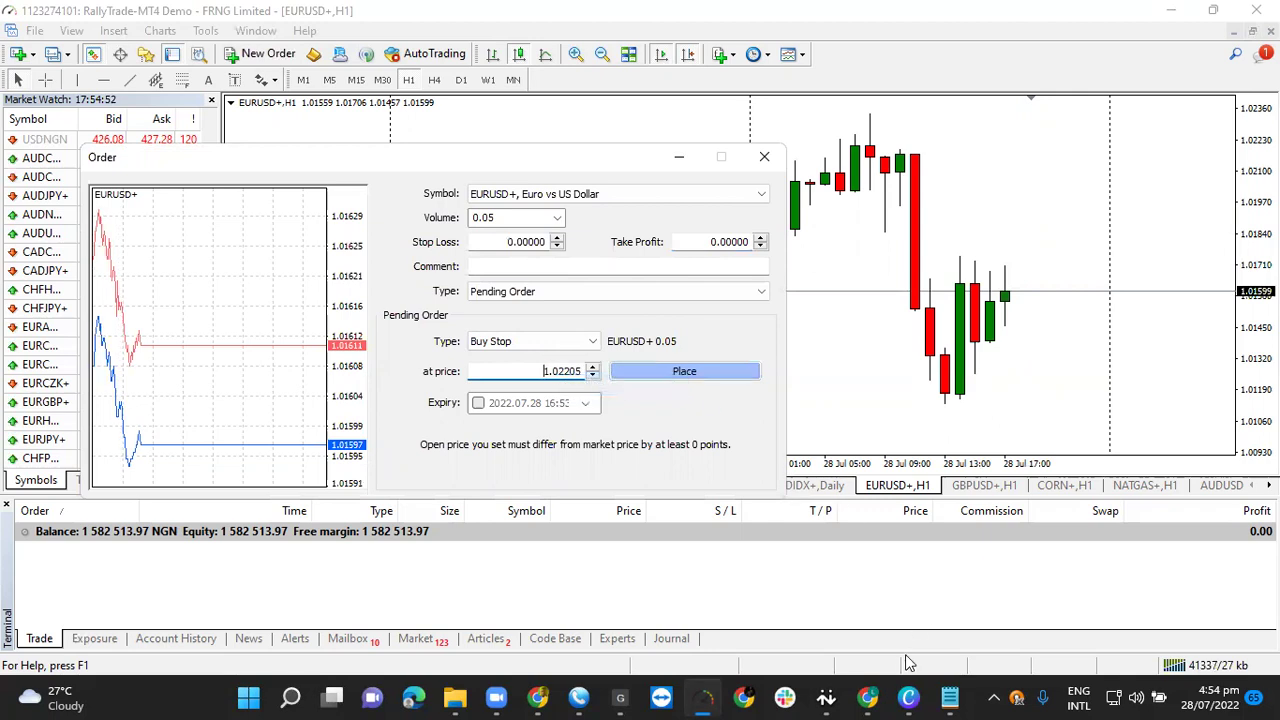
Step: Copy the take-profit 1.02375 from the Notepad plan into the Take Profit field
click(950, 697)
drag(305, 221, 431, 221)
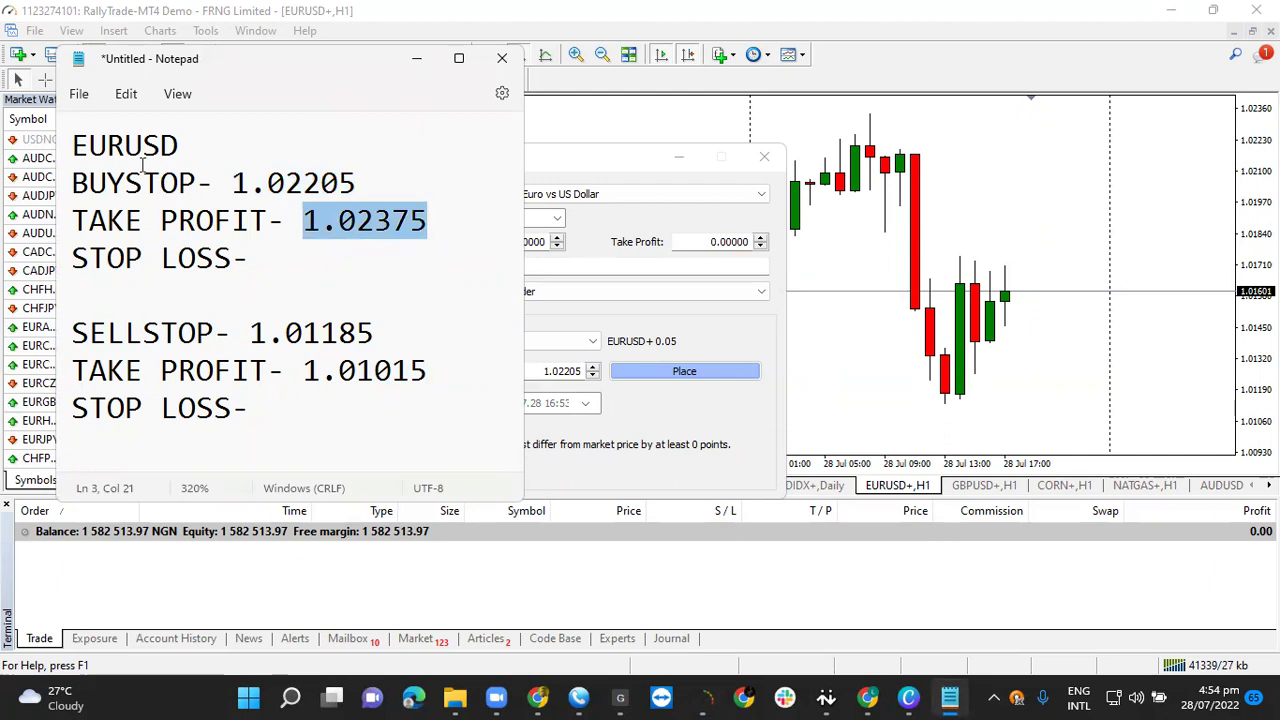
right_click(334, 227)
click(408, 324)
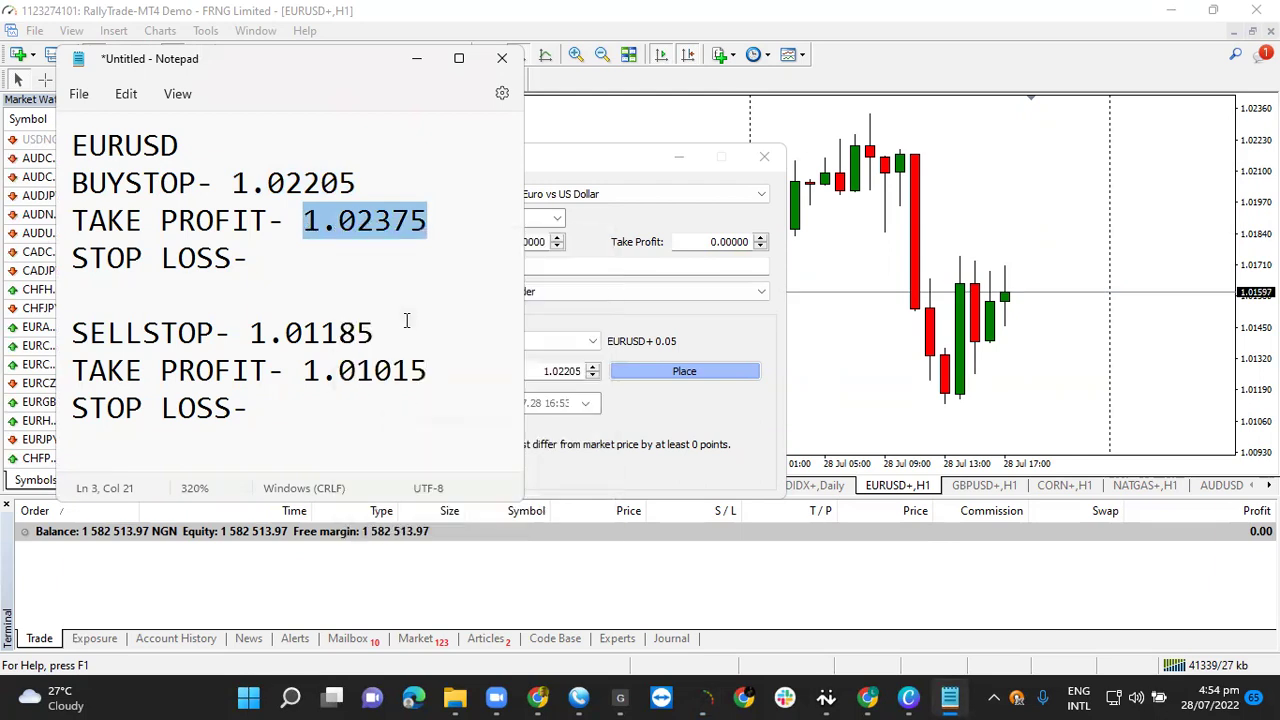
click(676, 248)
drag(706, 242, 729, 241)
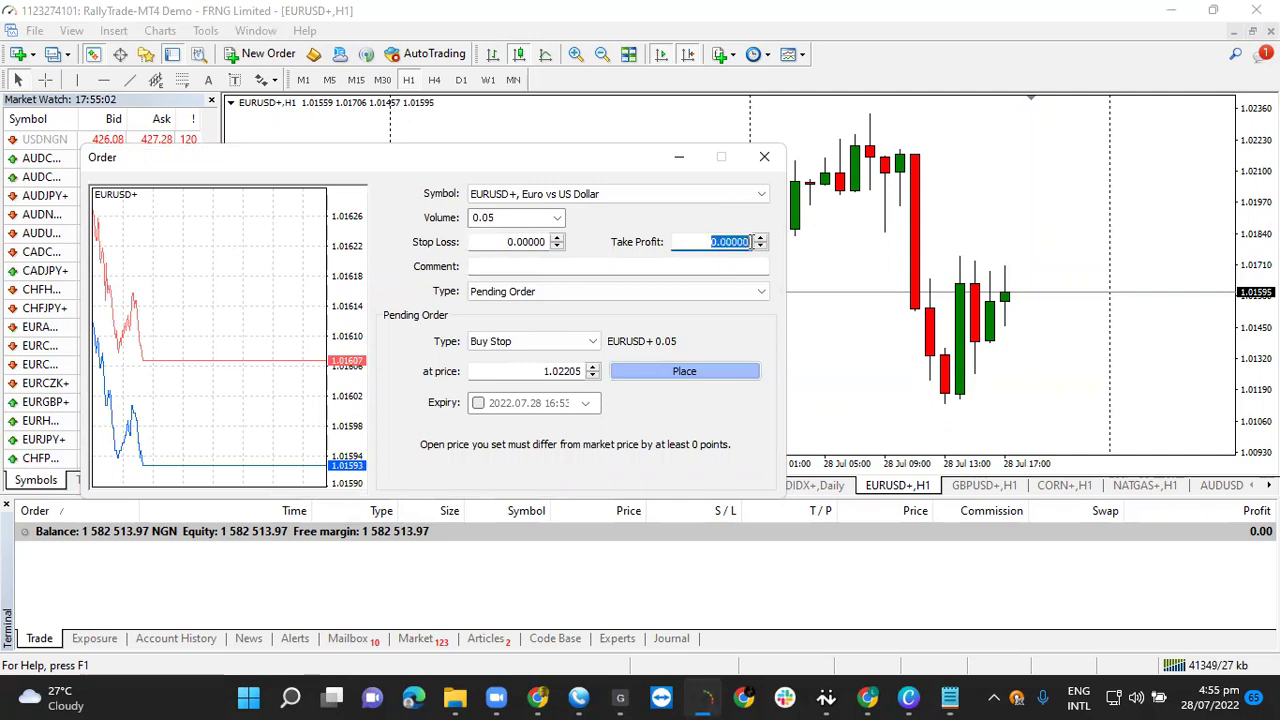
right_click(734, 240)
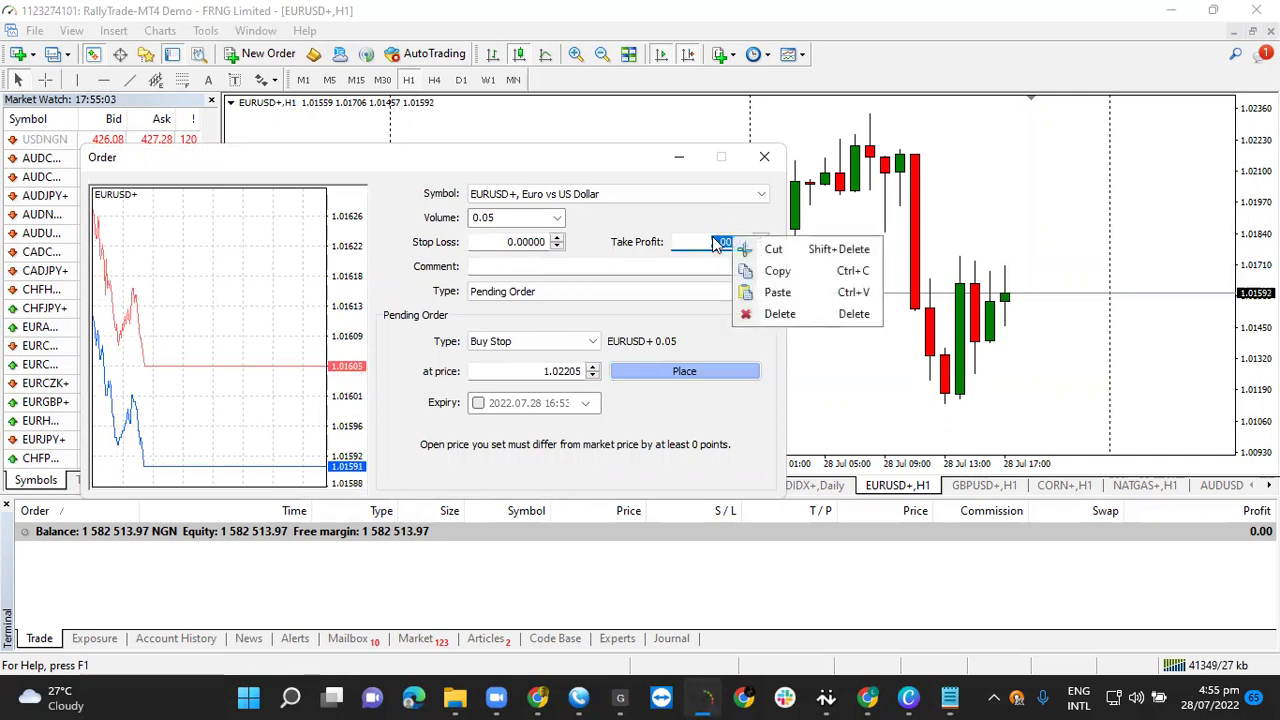
click(776, 292)
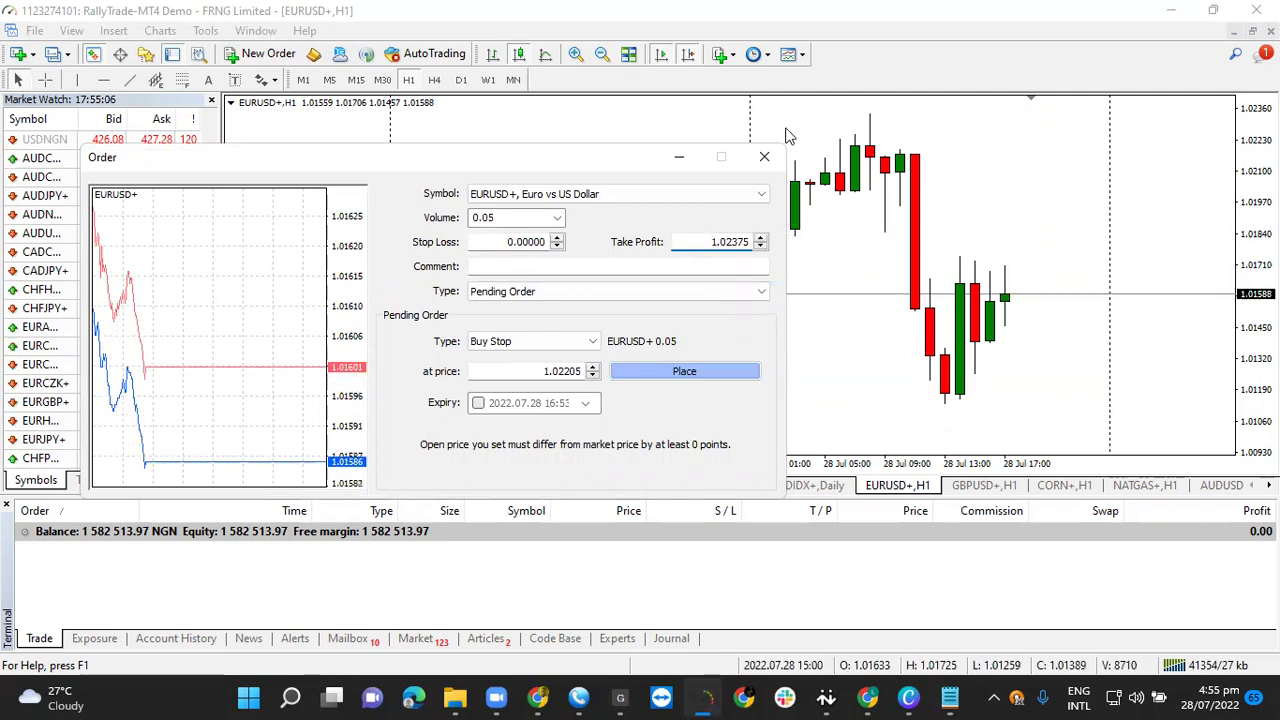
Step: Check the plan once more and place the Buy Stop order
click(949, 697)
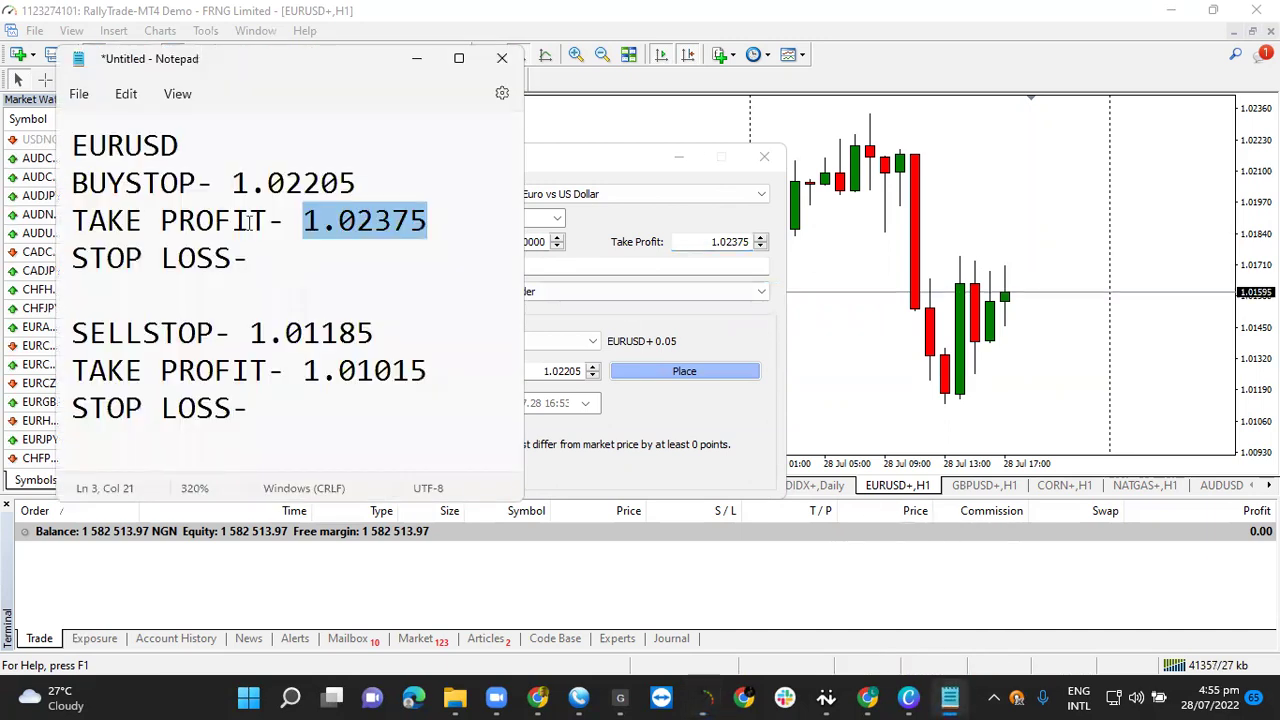
click(545, 243)
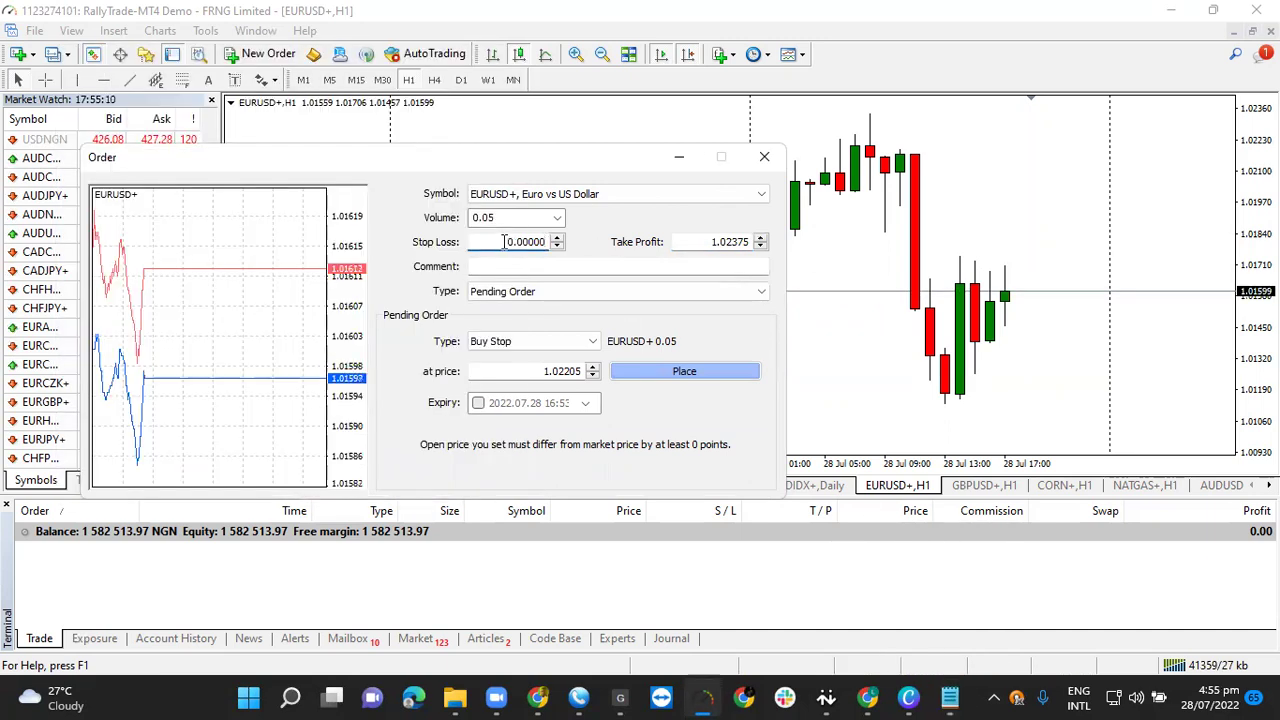
click(673, 370)
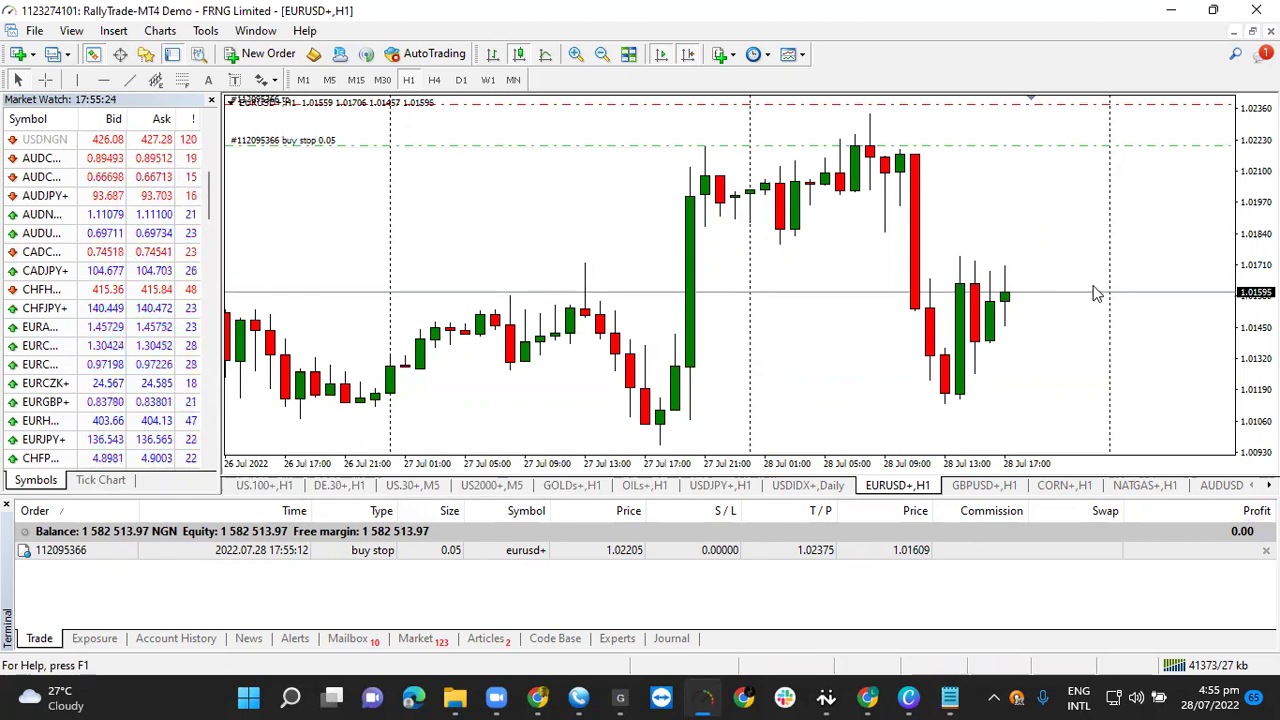
Step: Toggle the chart crosshair on and off, then bring the Notepad plan forward for the sell levels
middle_click(1160, 278)
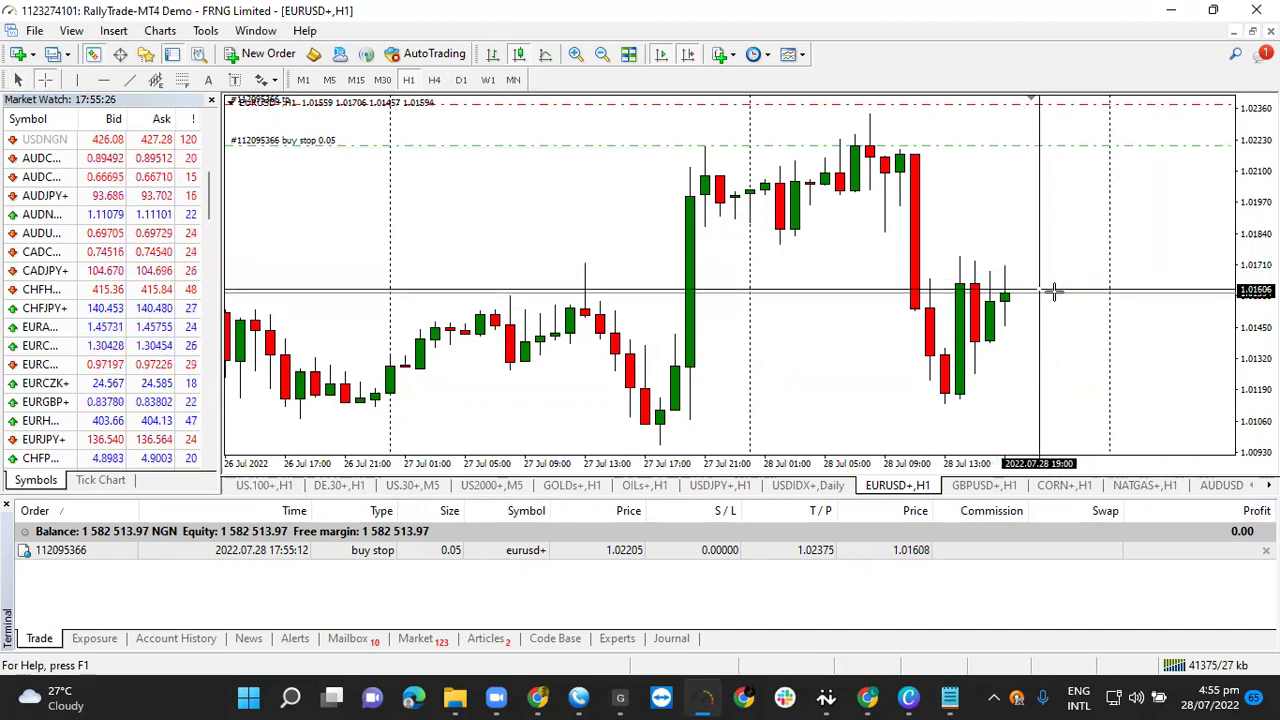
key(Escape)
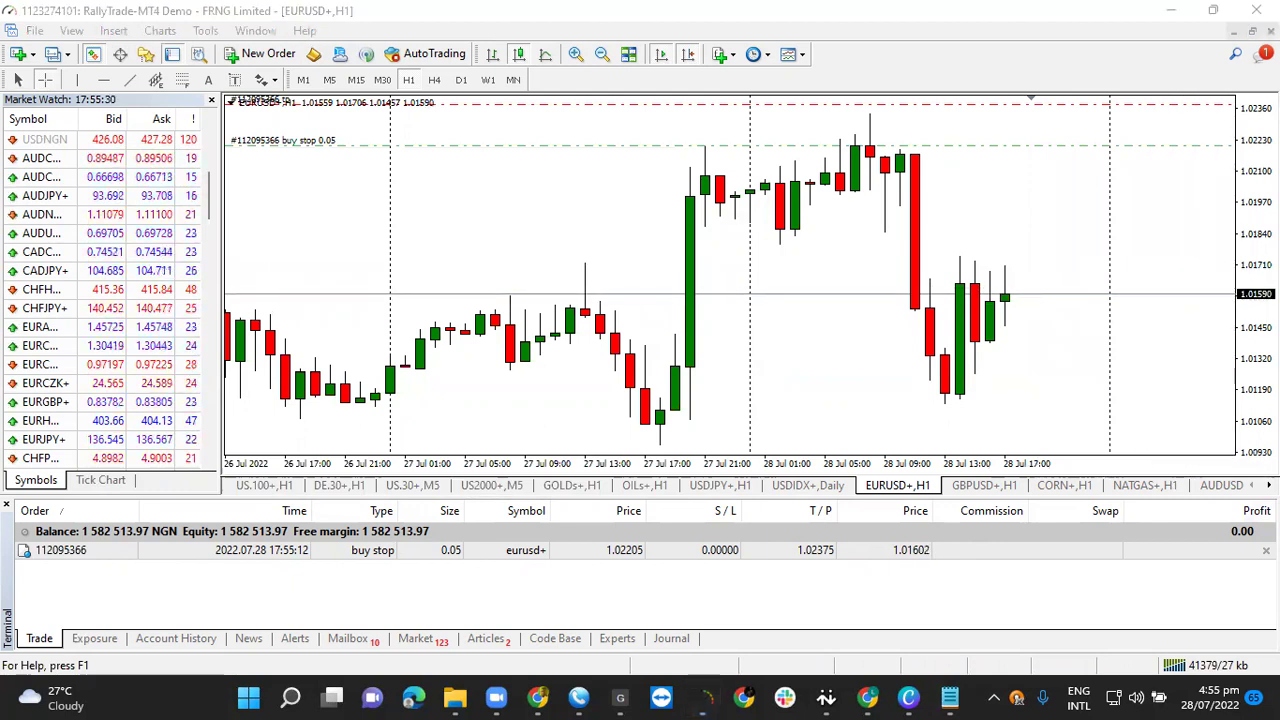
middle_click(1112, 288)
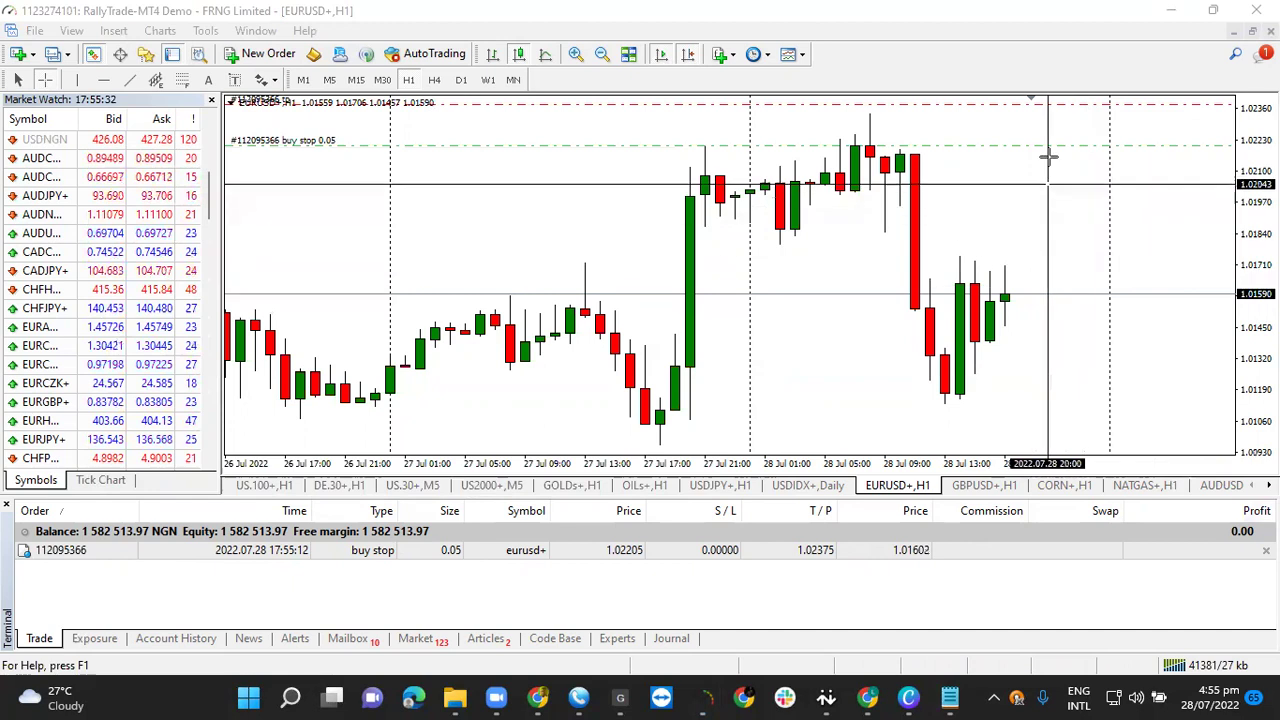
middle_click(1073, 139)
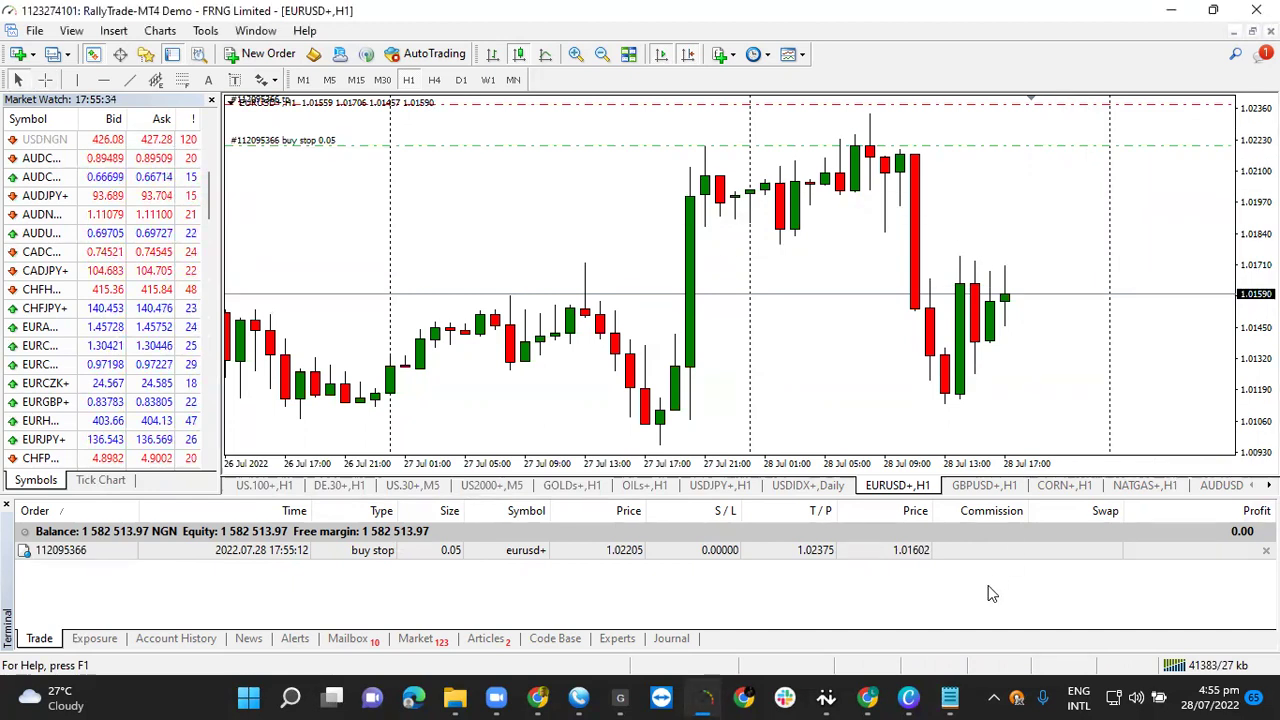
click(949, 697)
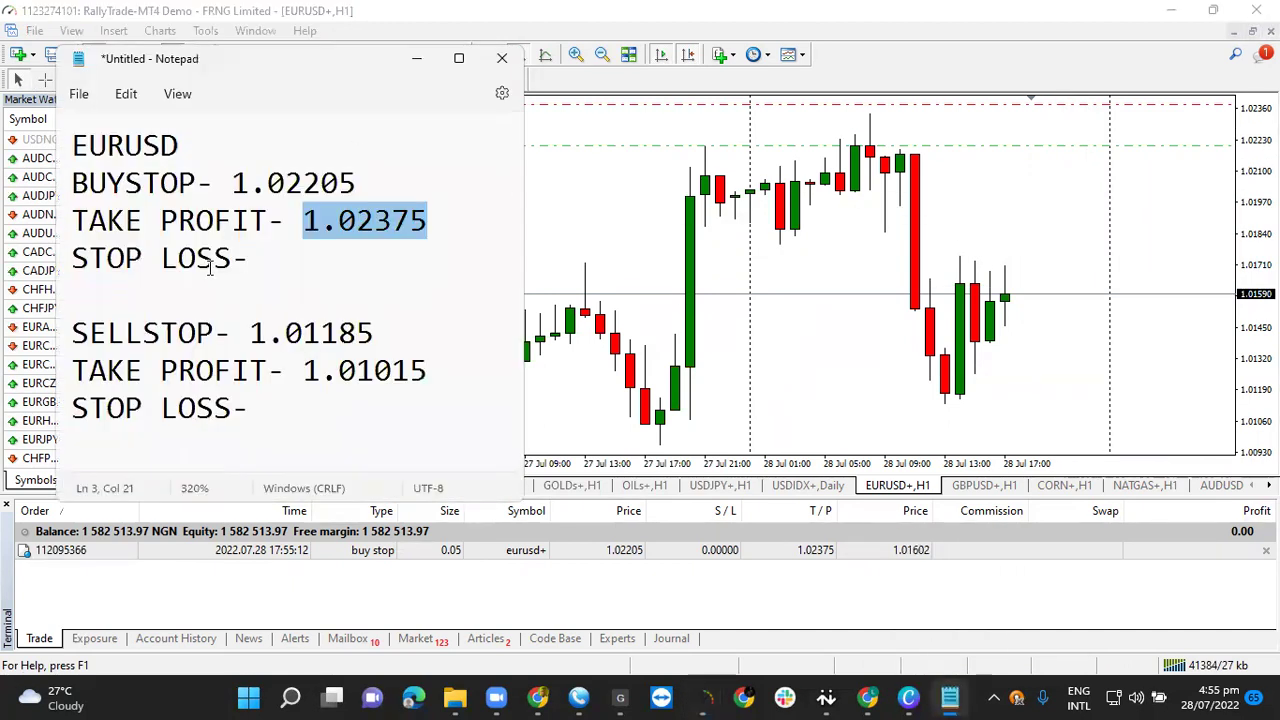
Step: Open a second EURUSD order as a pending Sell Stop and review its take-profit and stop-loss fields
click(666, 195)
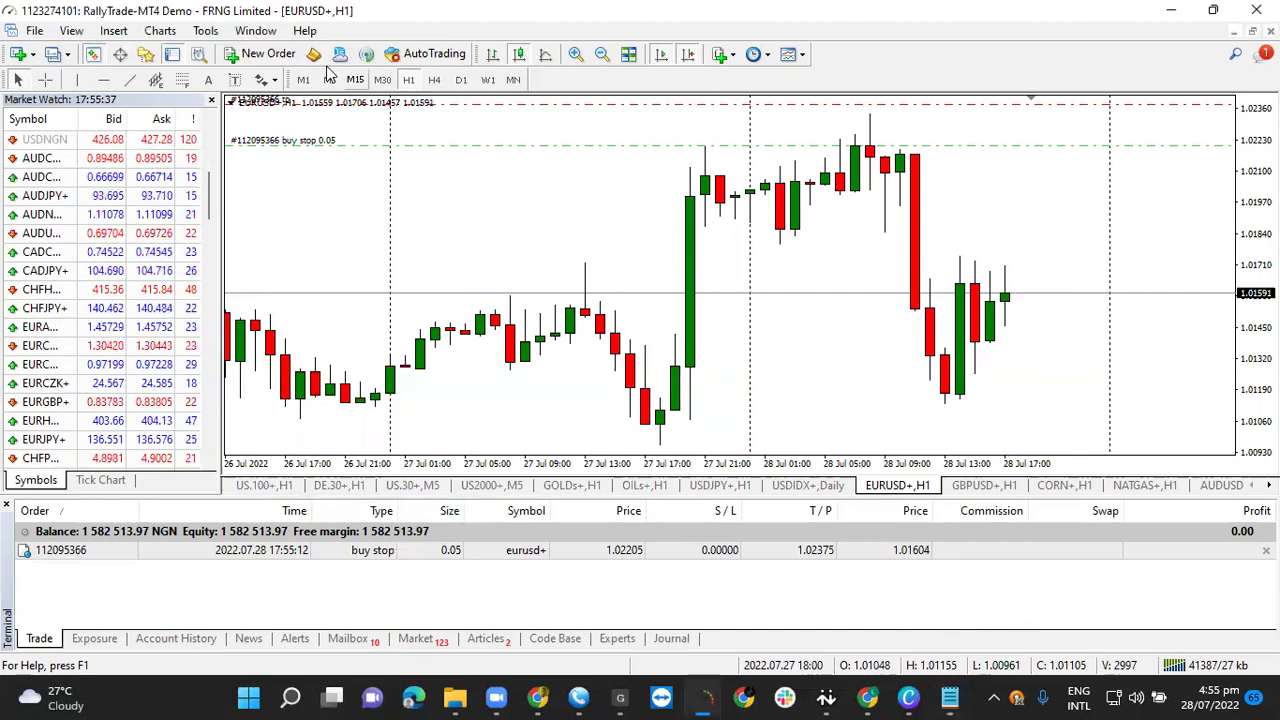
click(248, 57)
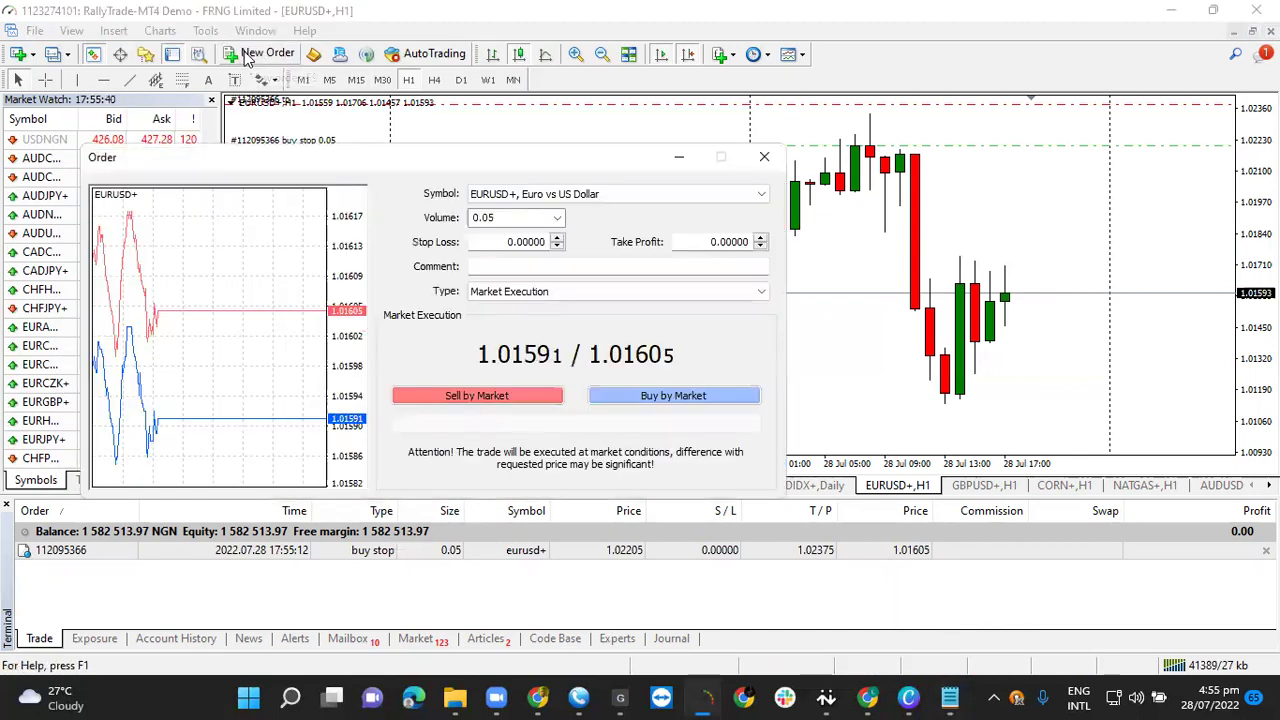
click(512, 295)
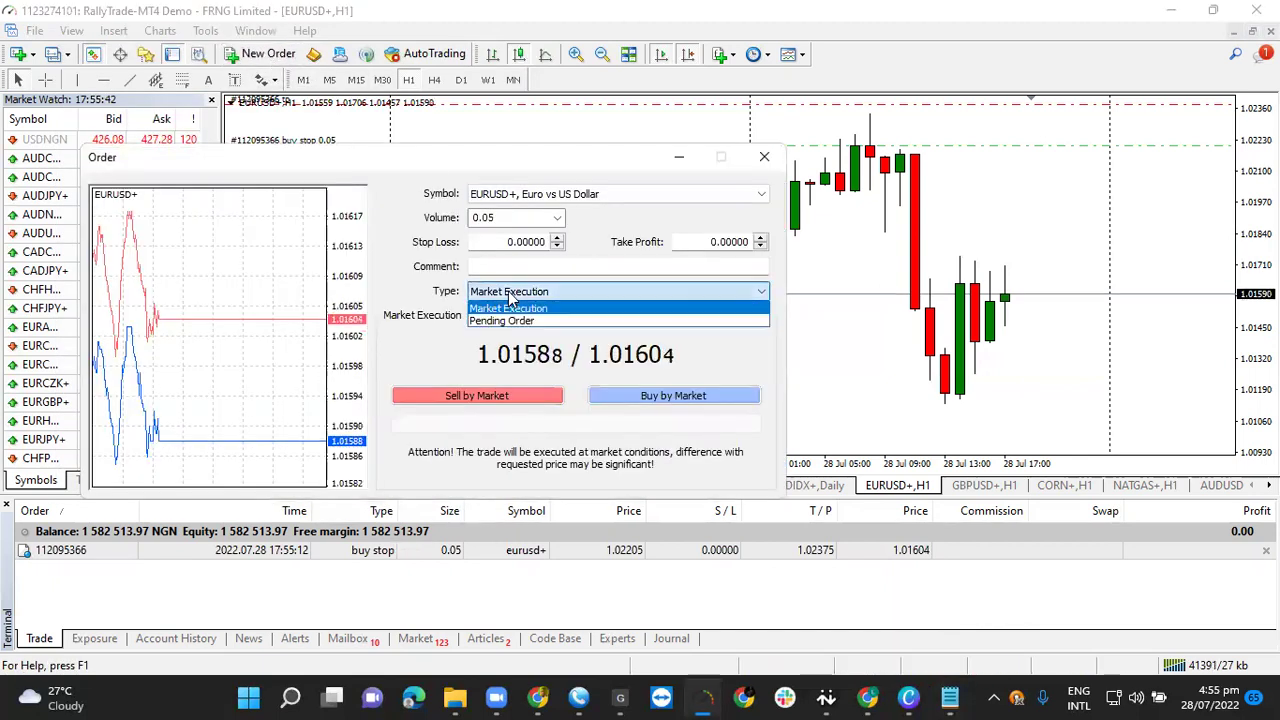
click(510, 320)
click(538, 345)
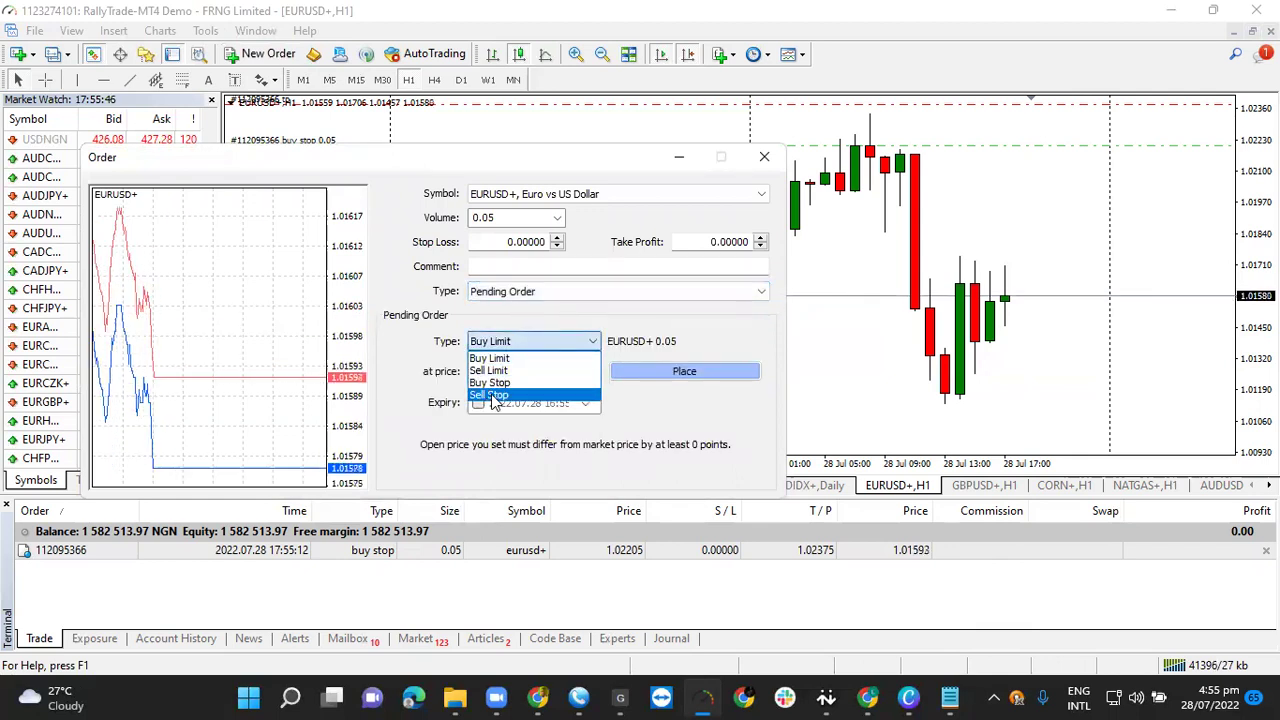
click(493, 396)
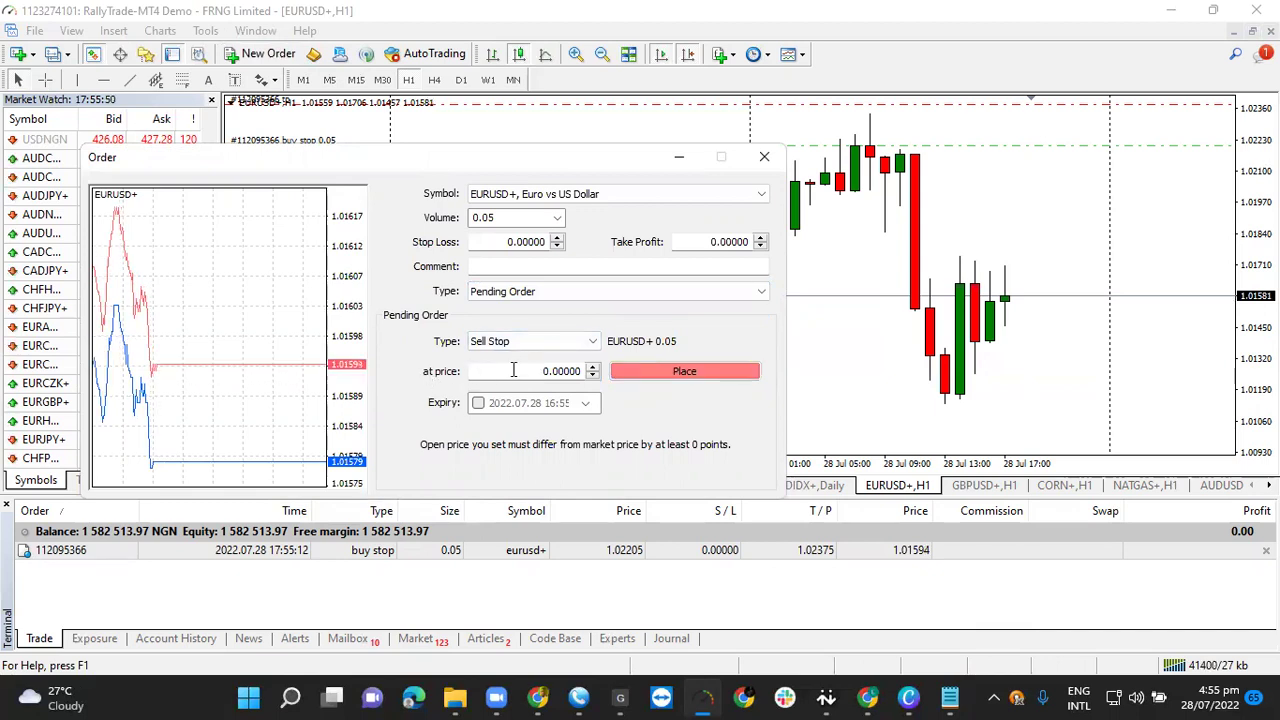
double_click(697, 241)
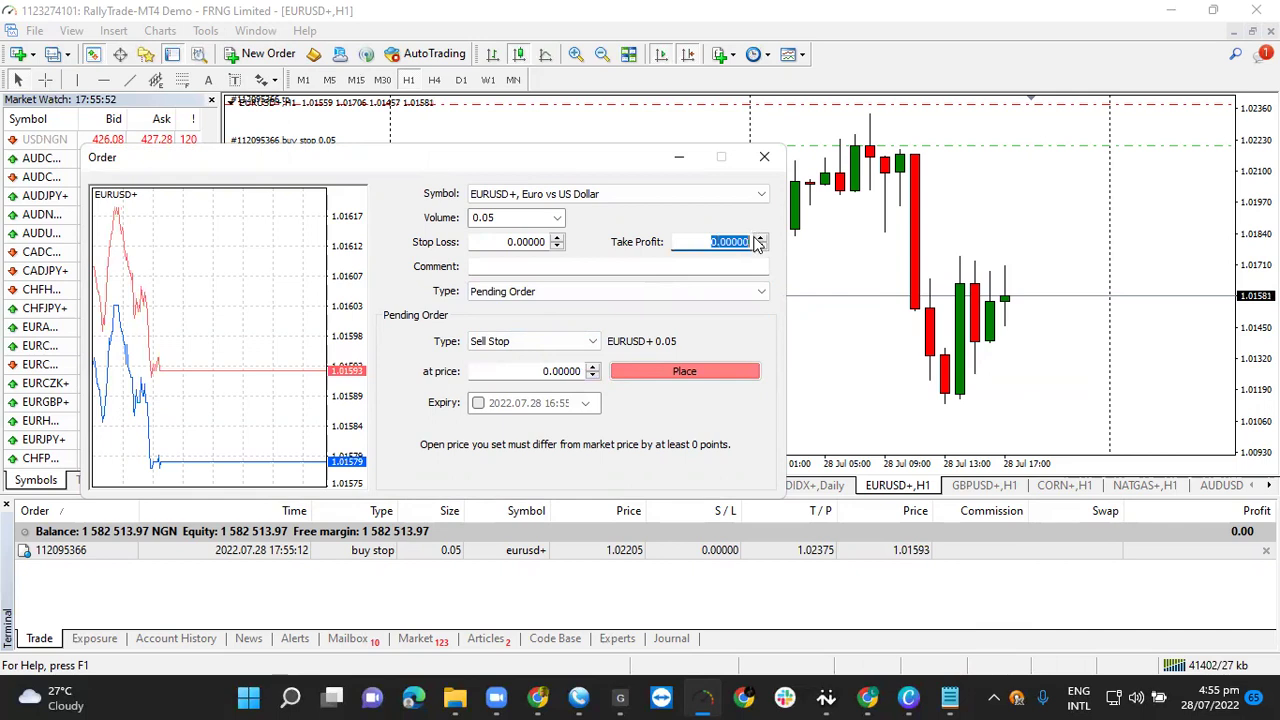
double_click(502, 242)
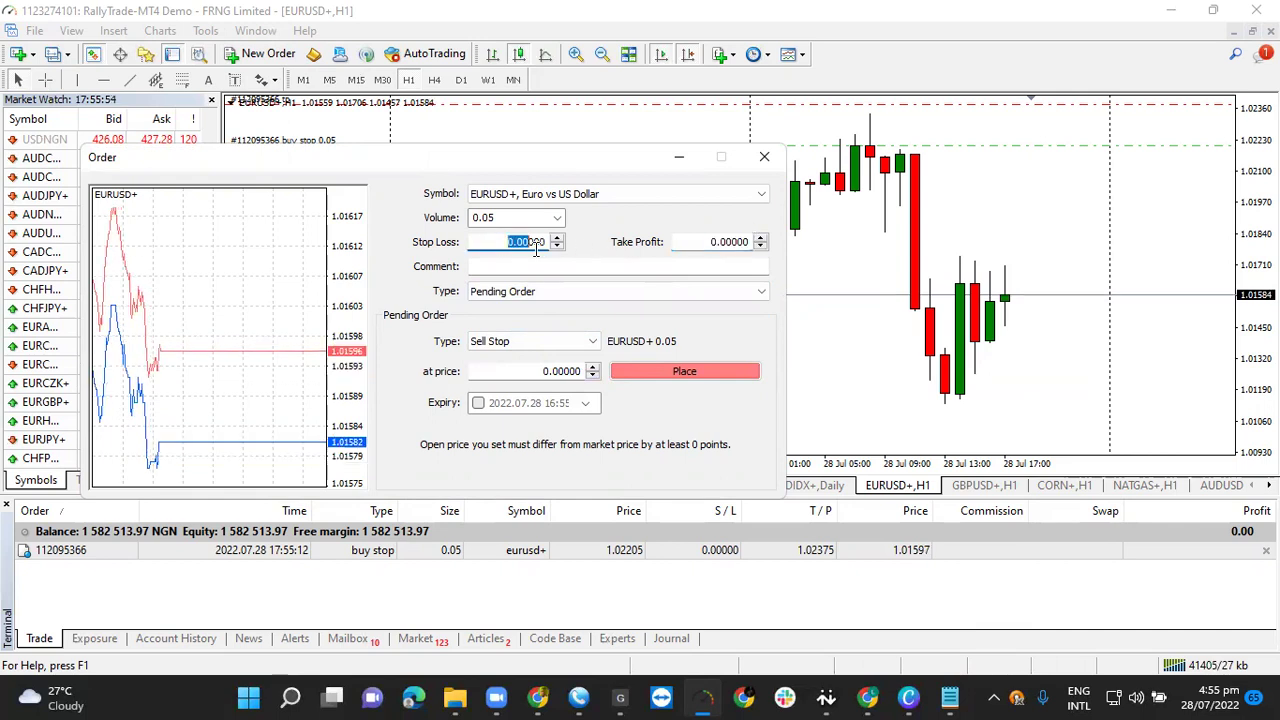
click(949, 697)
Step: Copy the sell stop price 1.01185 from Notepad into the order's entry price
drag(248, 336, 362, 324)
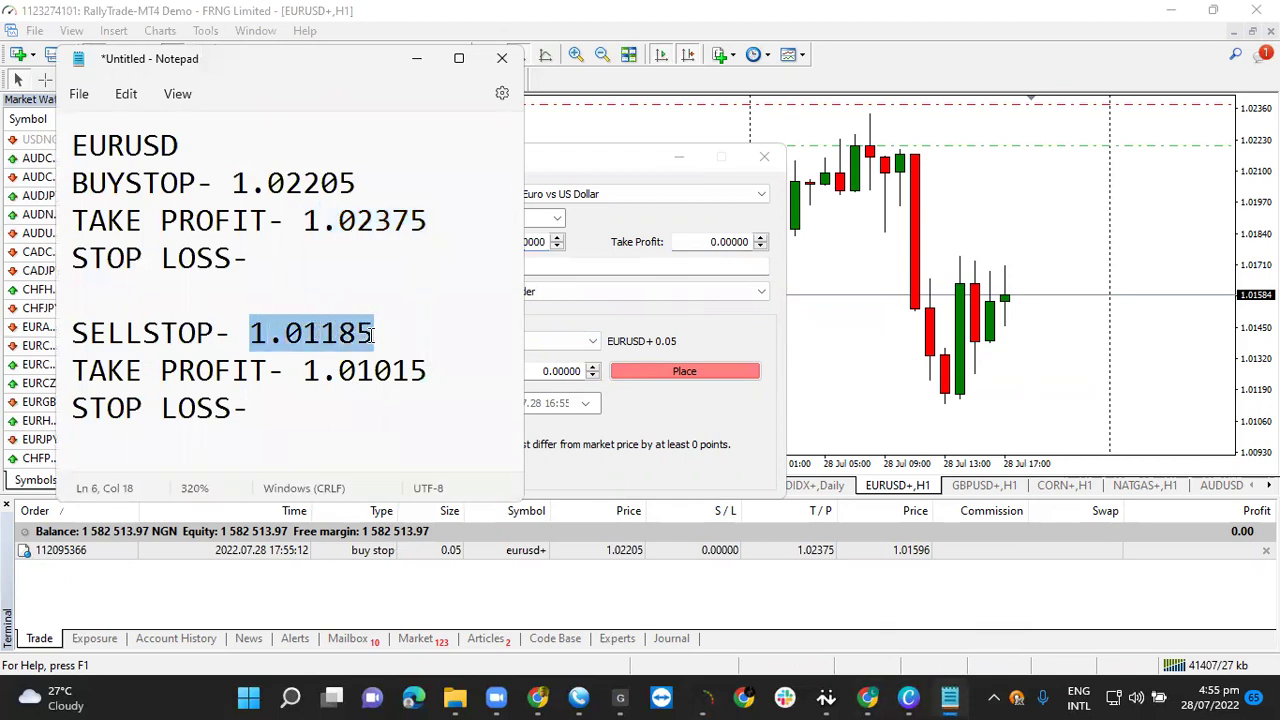
right_click(340, 336)
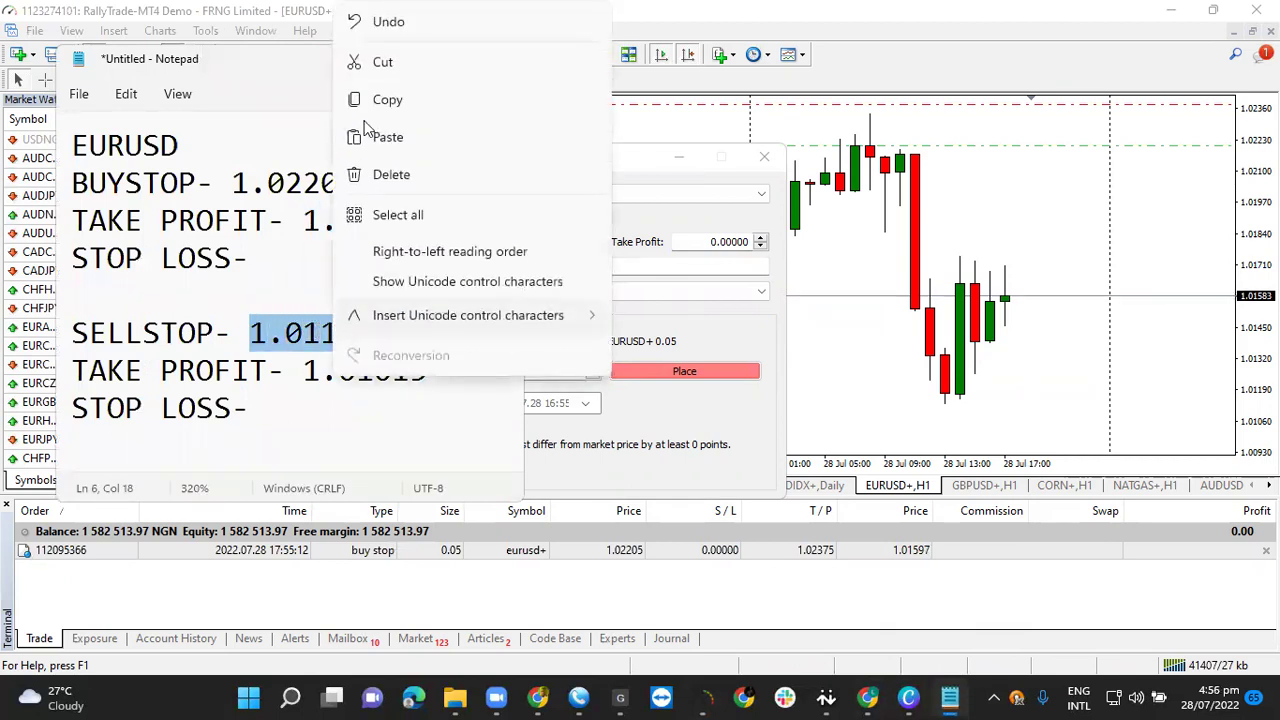
click(390, 100)
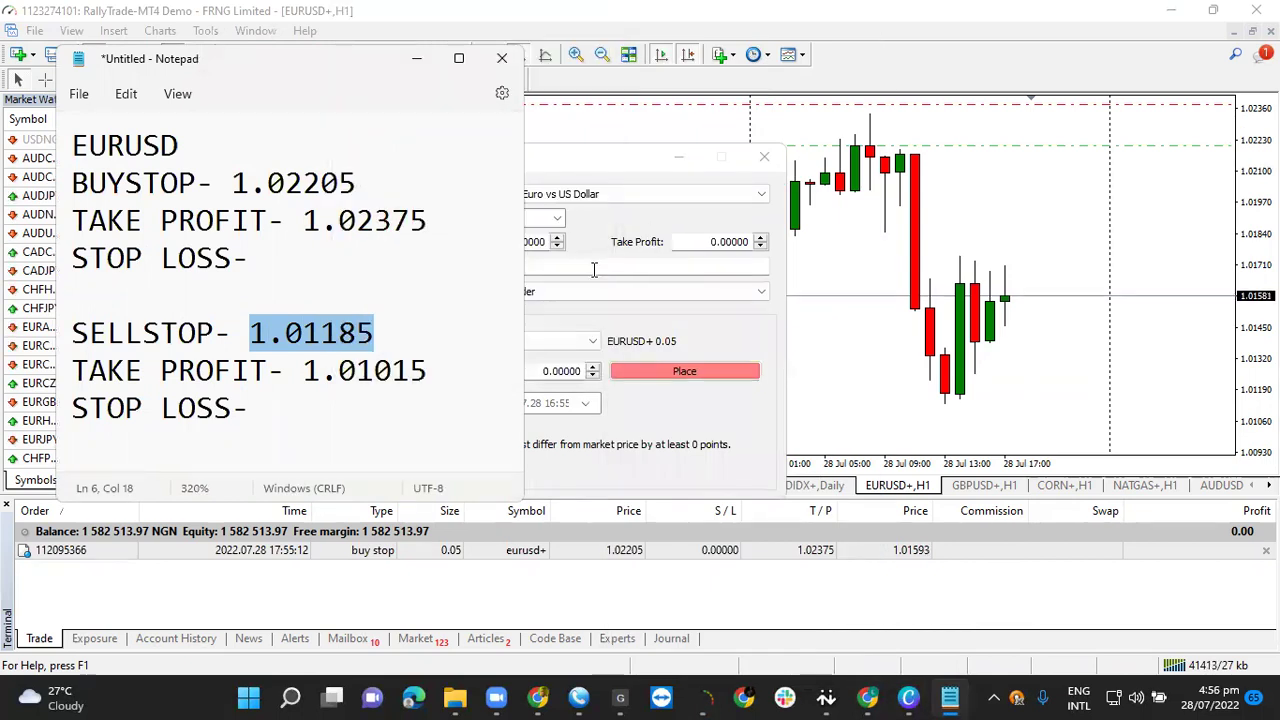
click(538, 370)
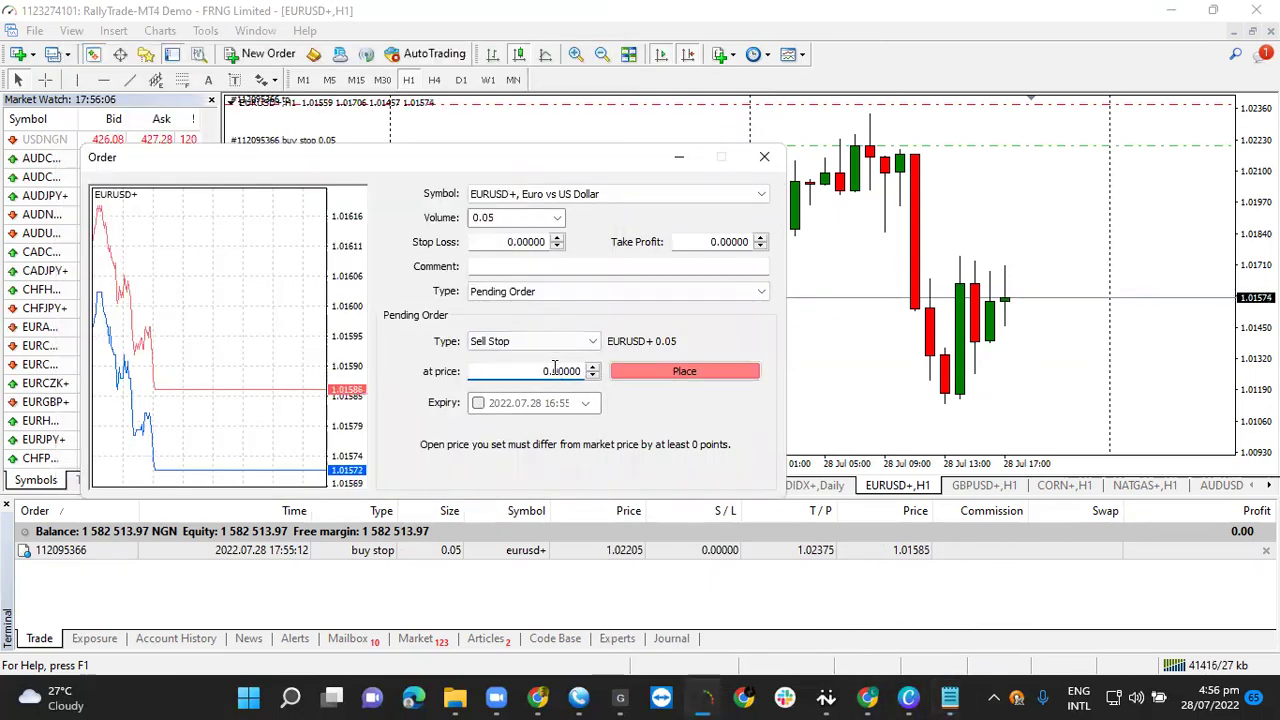
right_click(553, 371)
click(580, 381)
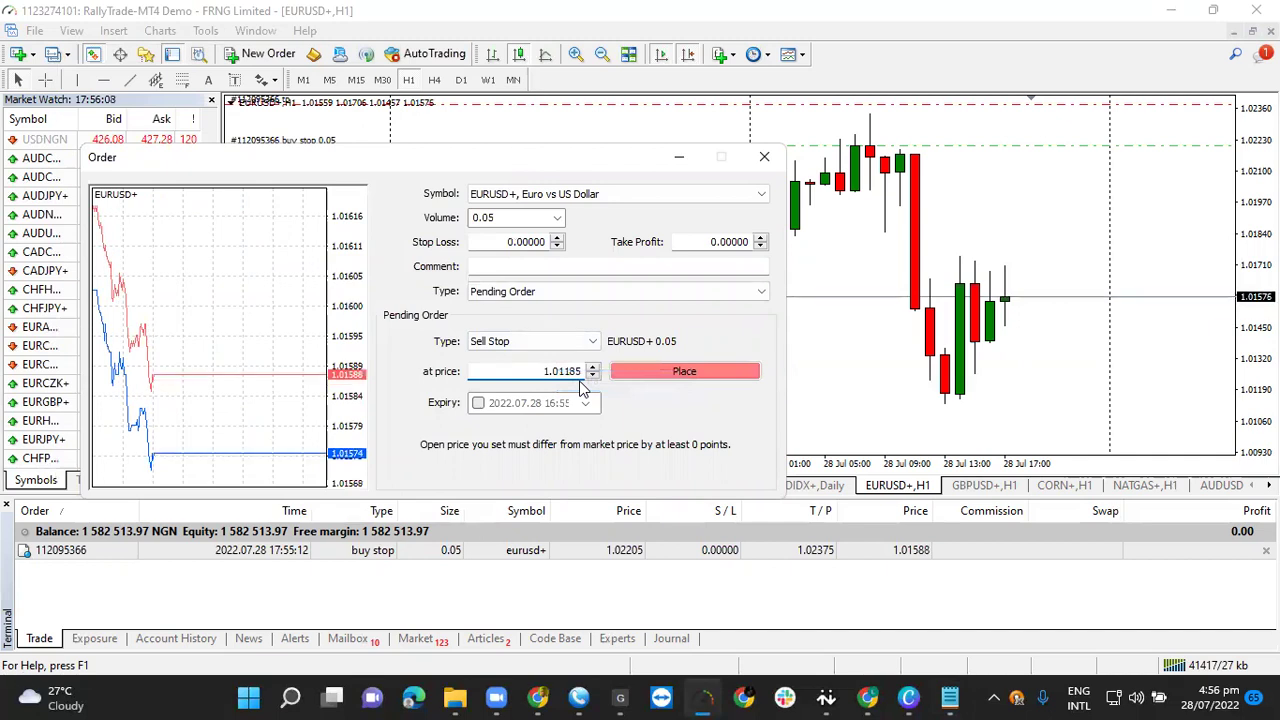
Step: Copy the sell take profit 1.01015 from Notepad into the Take Profit field
click(949, 697)
drag(304, 375, 427, 371)
right_click(369, 384)
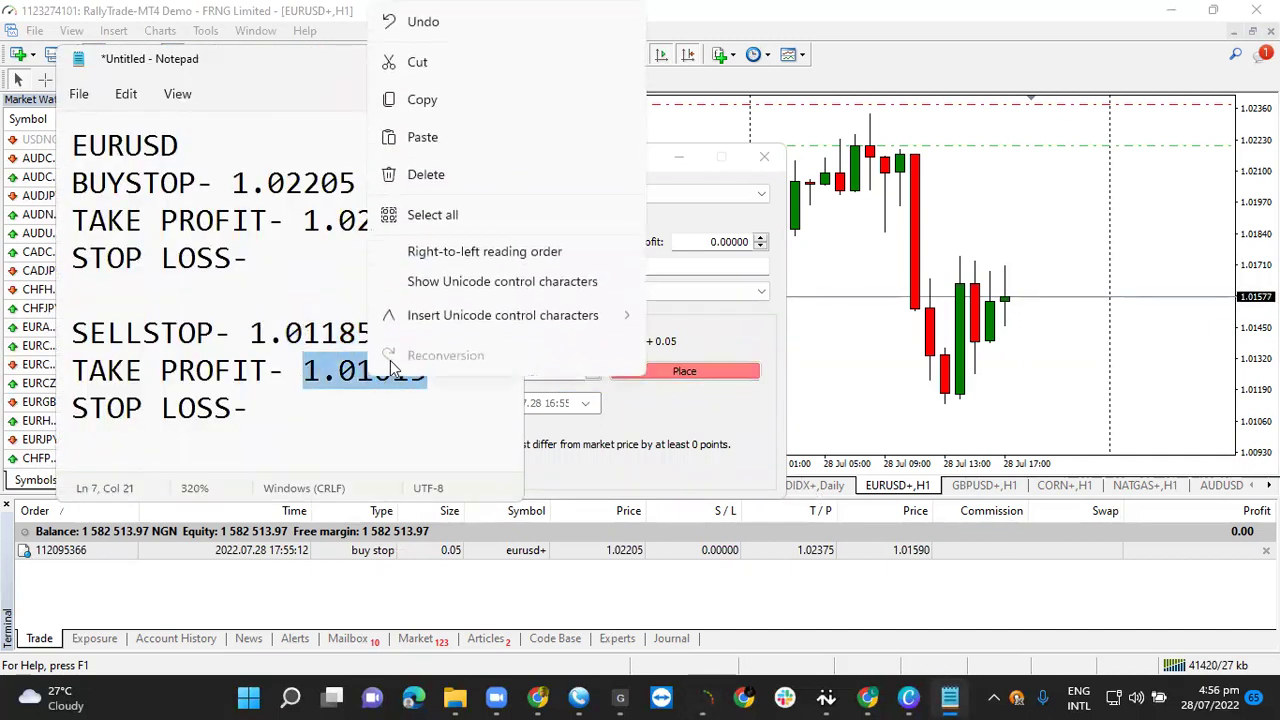
click(424, 106)
click(710, 245)
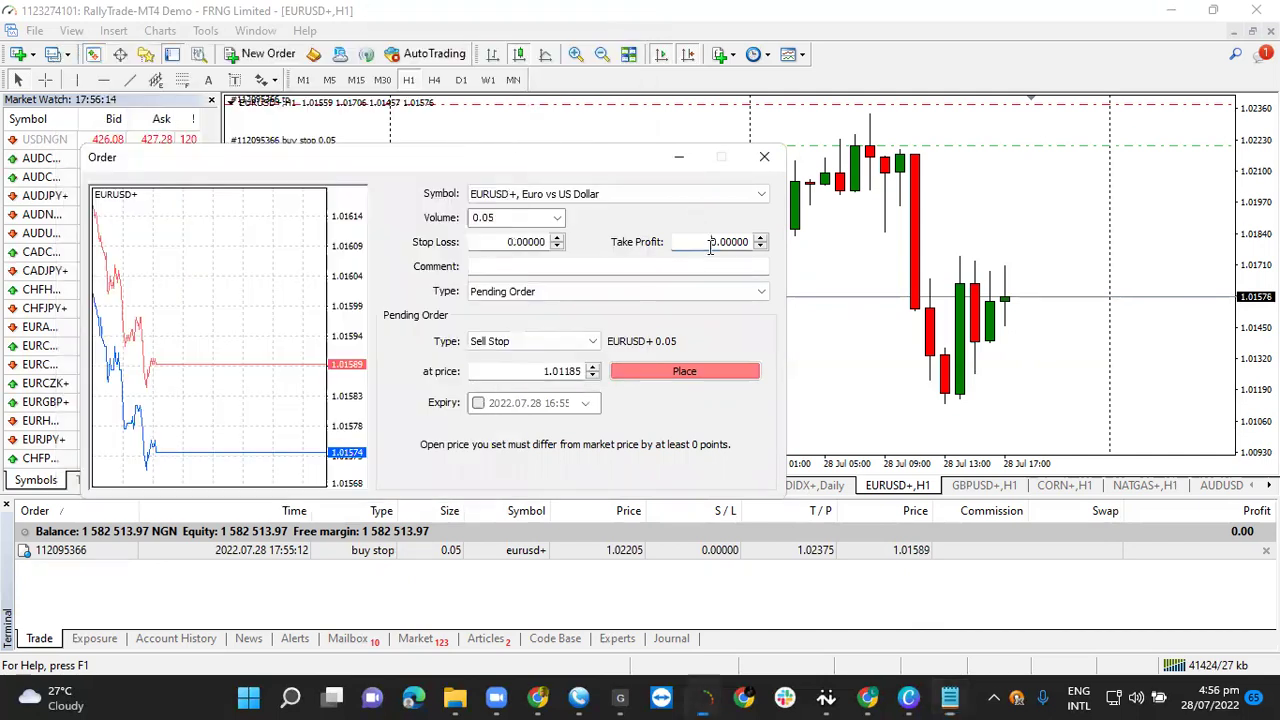
right_click(710, 245)
click(740, 257)
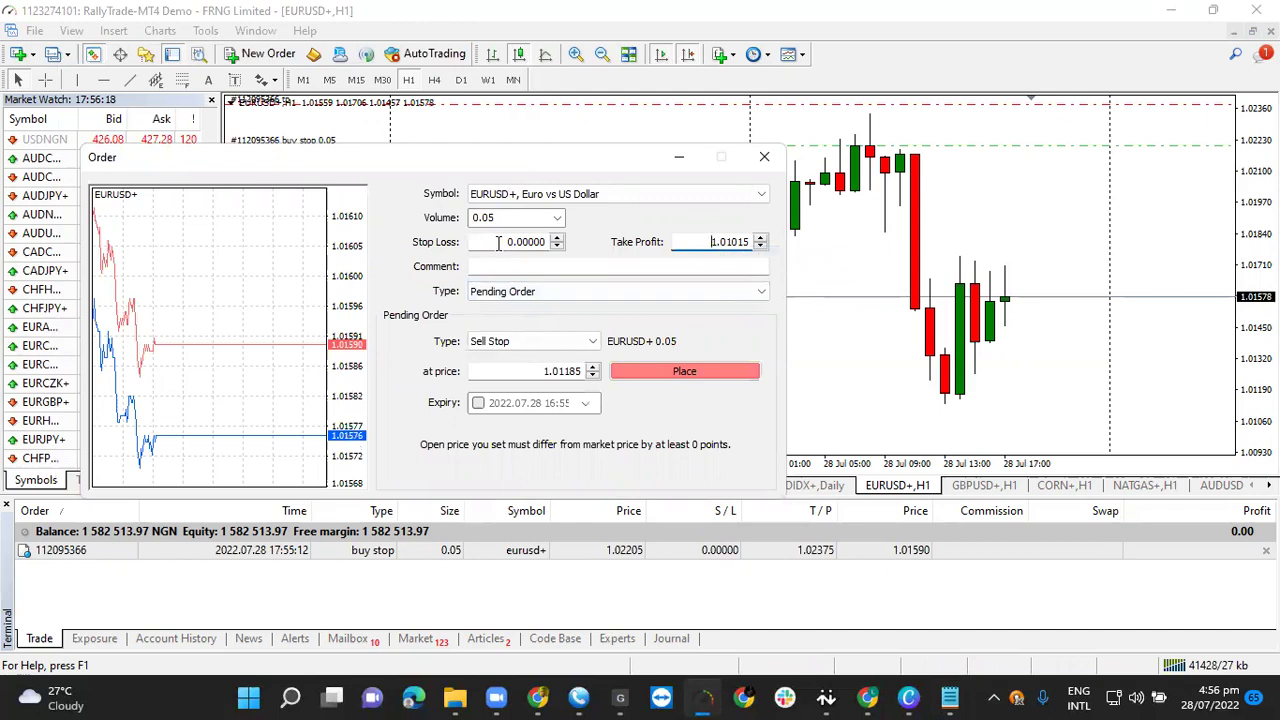
Step: Submit the EURUSD Sell Stop order at 1.01185
click(643, 375)
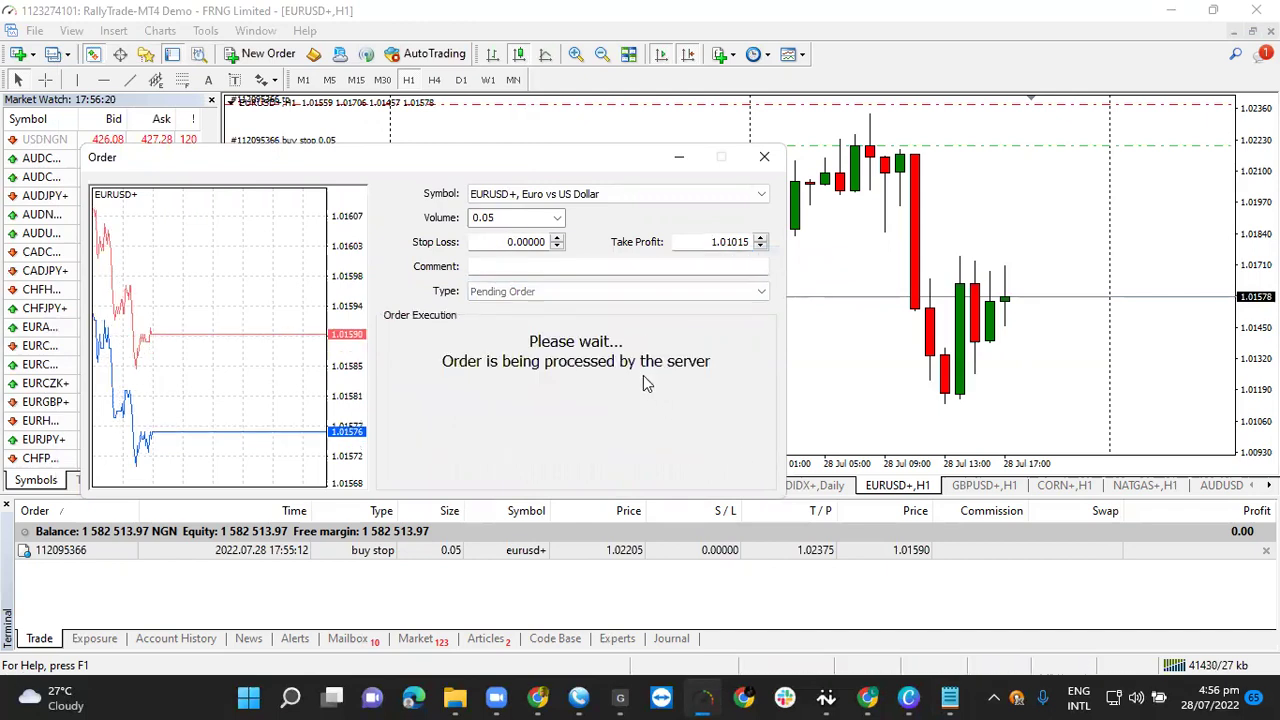